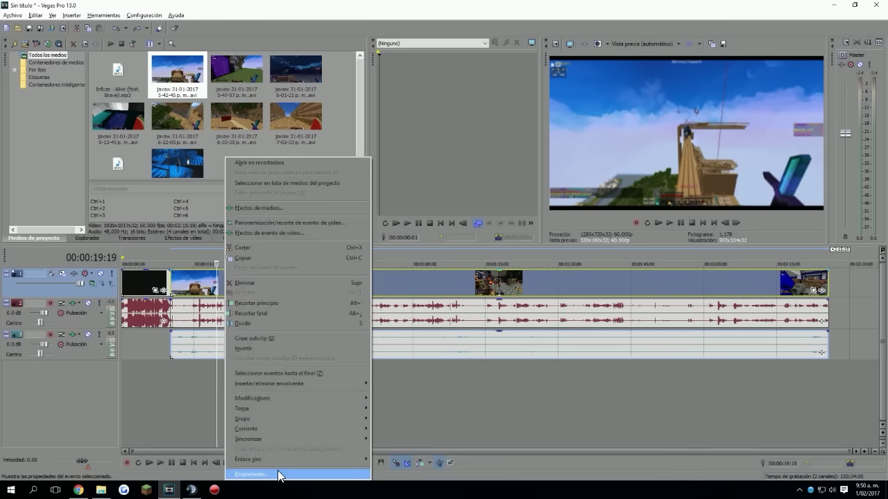
# Turn off the keep-aspect-ratio option (Mantener relación de aspecto) in the gameplay clip's event properties and accept.
pyautogui.click(278, 474)
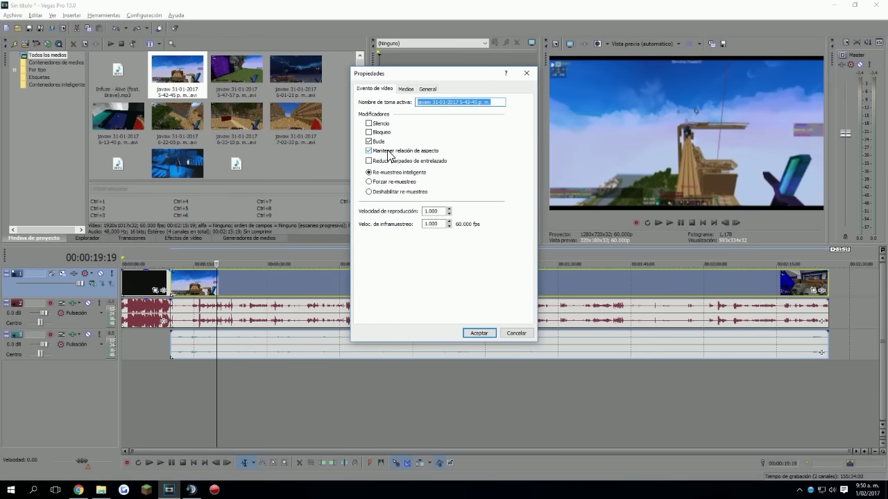
pyautogui.click(395, 151)
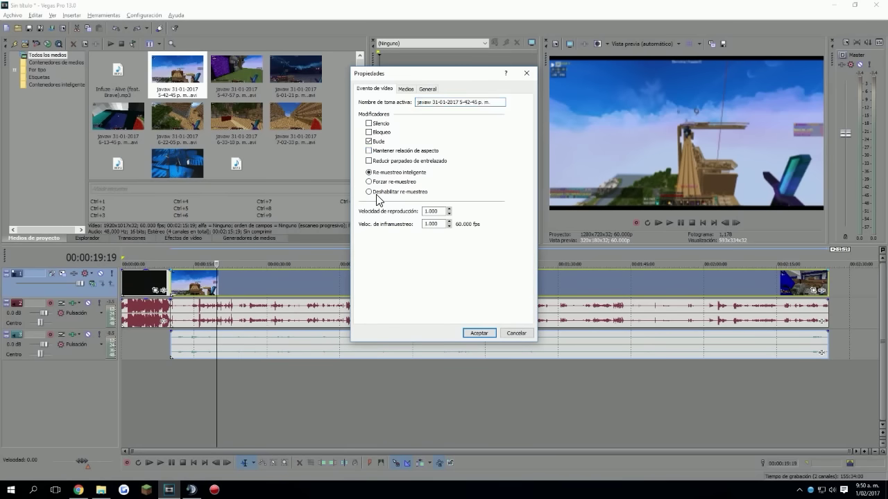
pyautogui.click(479, 332)
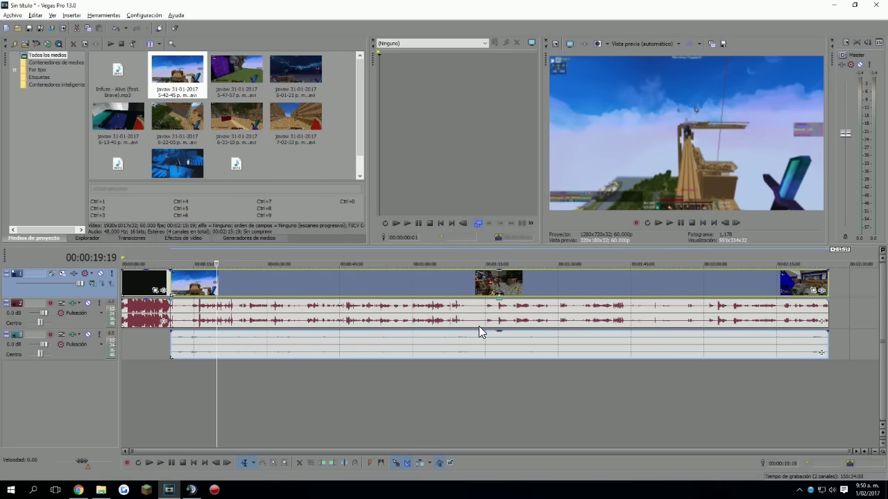
# Delete both of the gameplay clip's audio events from the two audio tracks, keeping its video and the intro's audio.
pyautogui.click(405, 319)
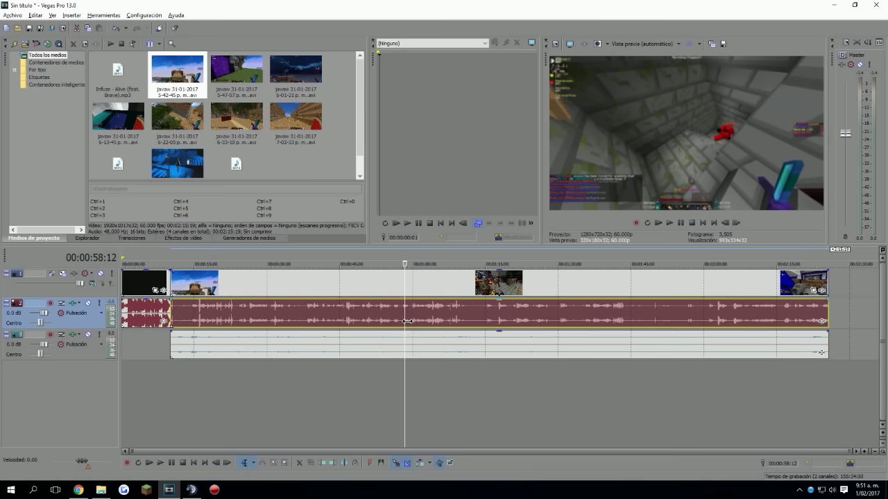
pyautogui.press('Delete')
pyautogui.click(350, 343)
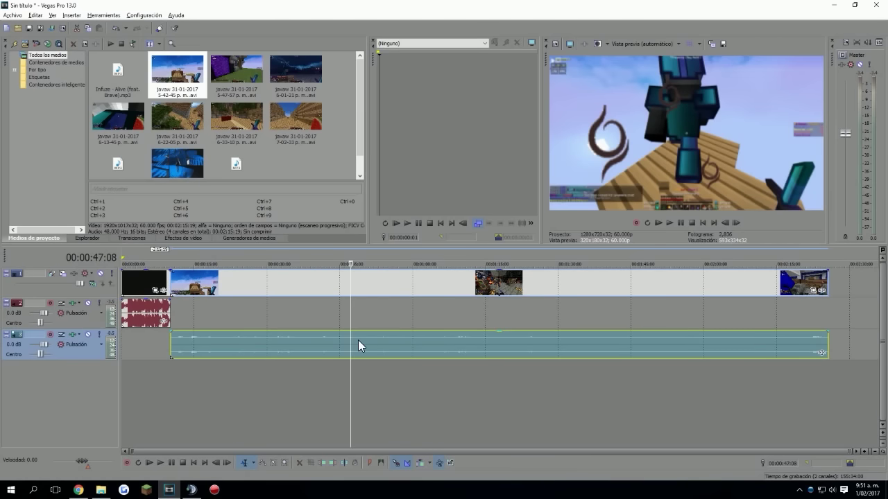
pyautogui.press('Delete')
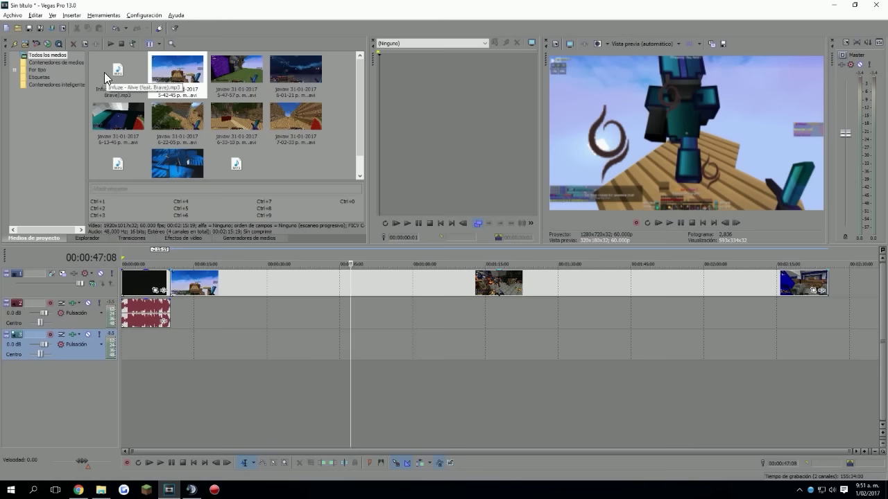
# Place the song Infuse - Alive (feat. Brave).mp3 on the first audio track directly after the intro.
pyautogui.scroll(-1, 232, 161)
pyautogui.scroll(1, 232, 161)
pyautogui.moveTo(113, 77); pyautogui.dragTo(272, 285)
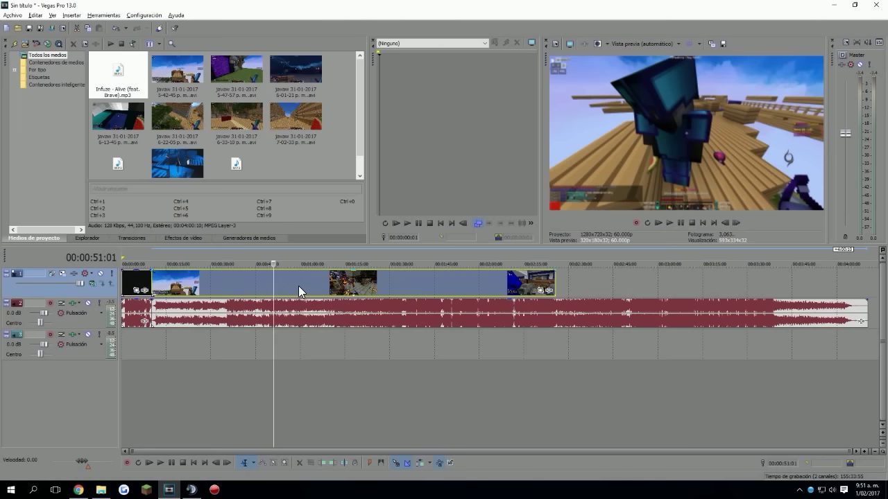
# Split the gameplay clip at 00:01:00:26 and move its second part later, leaving a gap of about 9 seconds.
pyautogui.click(302, 286)
pyautogui.click(339, 285)
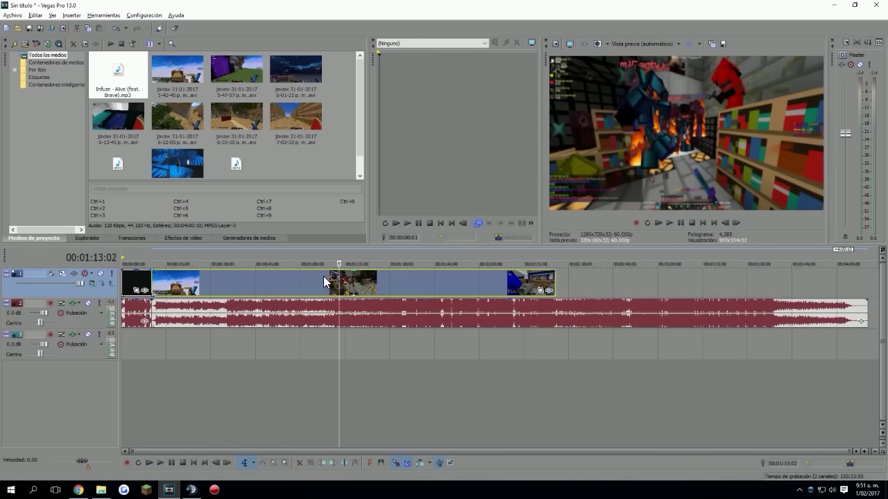
pyautogui.click(312, 274)
pyautogui.click(293, 272)
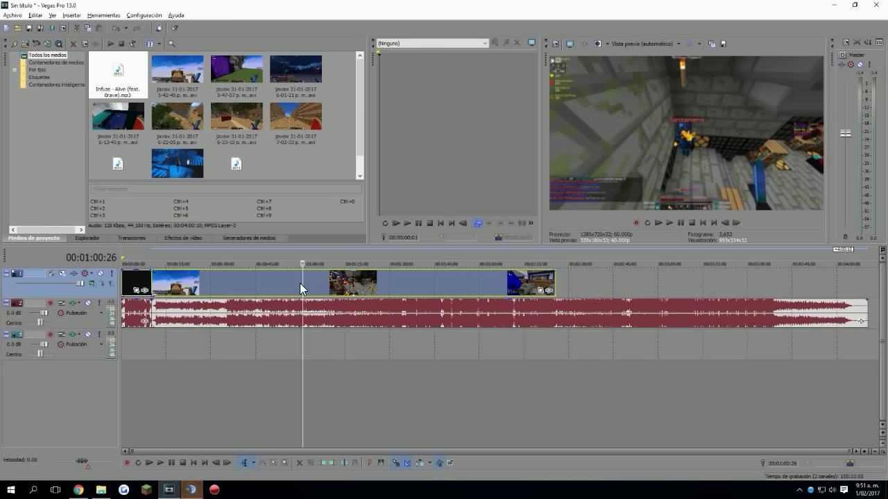
pyautogui.press('s')
pyautogui.moveTo(313, 286); pyautogui.dragTo(340, 285)
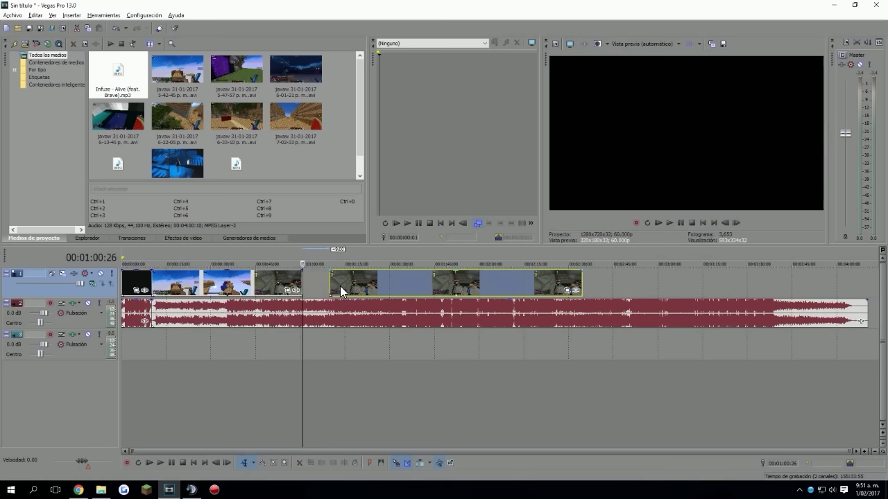
pyautogui.click(225, 312)
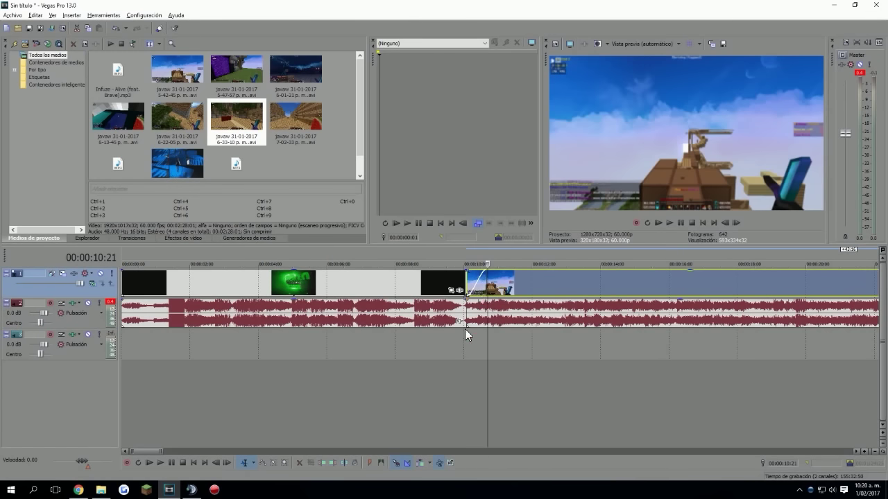
# Place timeline markers at both edges of the gap between the gameplay clips, at 00:00:58:24 and 00:00:57:11.
pyautogui.scroll(-6, 465, 329)
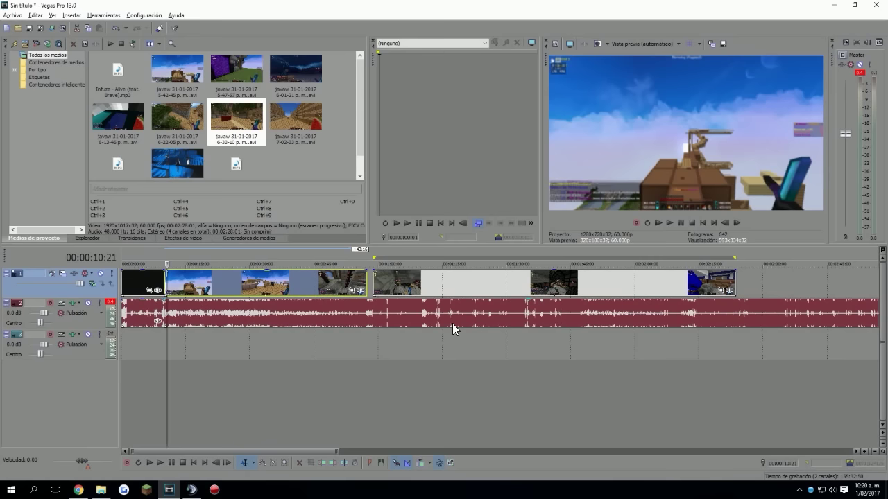
pyautogui.scroll(3, 466, 325)
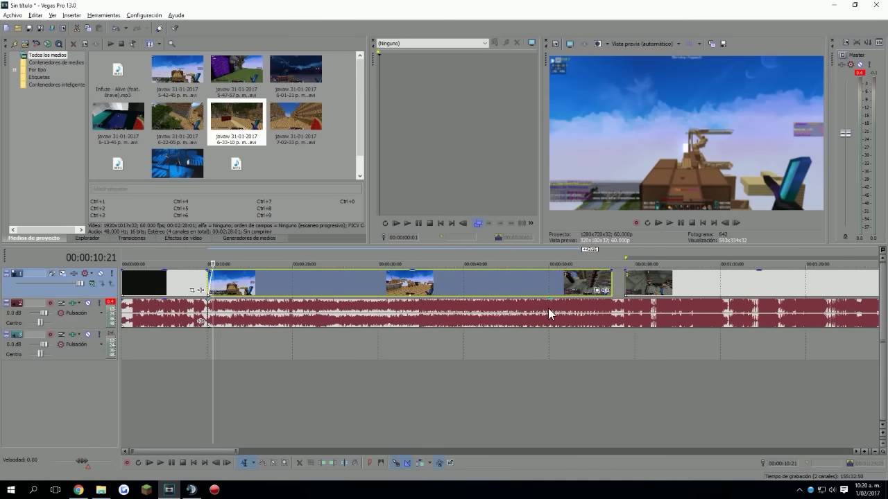
pyautogui.click(623, 305)
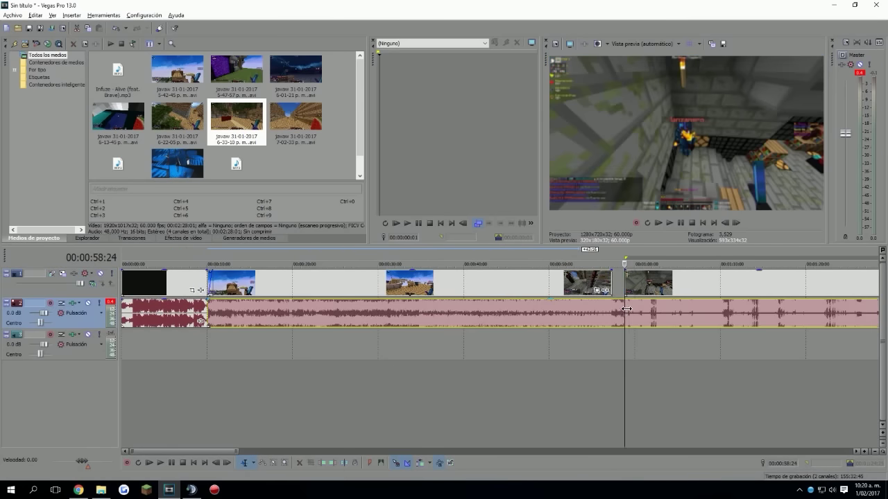
pyautogui.hotkey('shift', 'End')
pyautogui.click(612, 305)
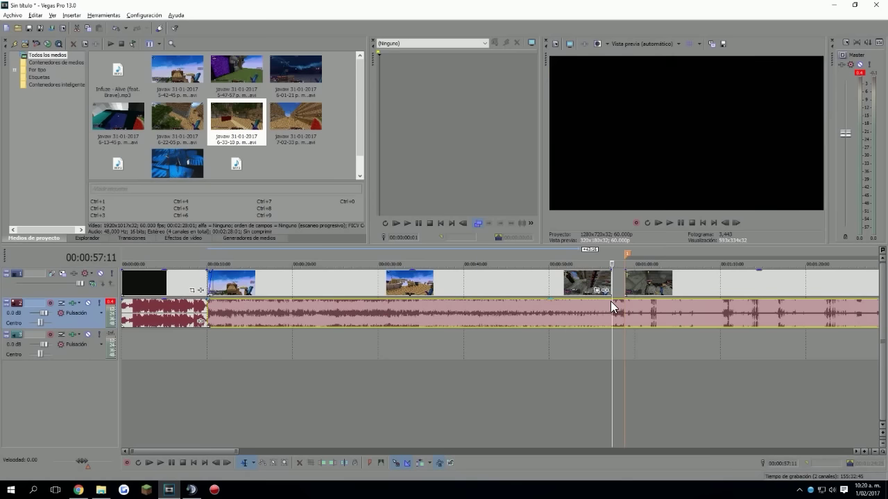
pyautogui.doubleClick(616, 285)
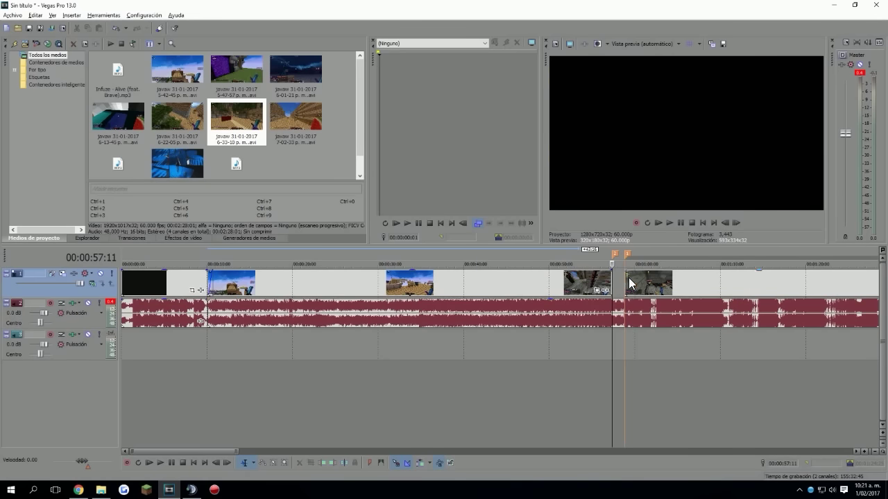
pyautogui.scroll(3, 618, 278)
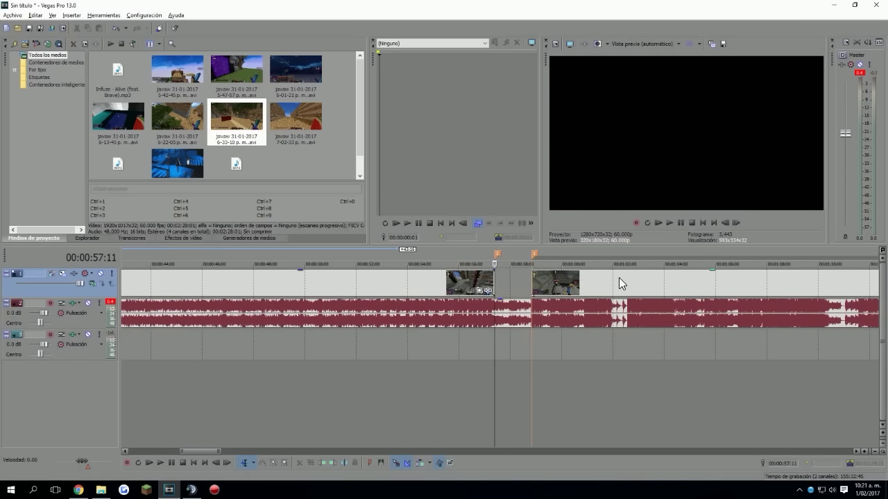
# Add a fade-in to the start of the song that ends at 00:00:10:20, matching the video clip's fade-in.
pyautogui.scroll(-6, 590, 282)
pyautogui.click(154, 283)
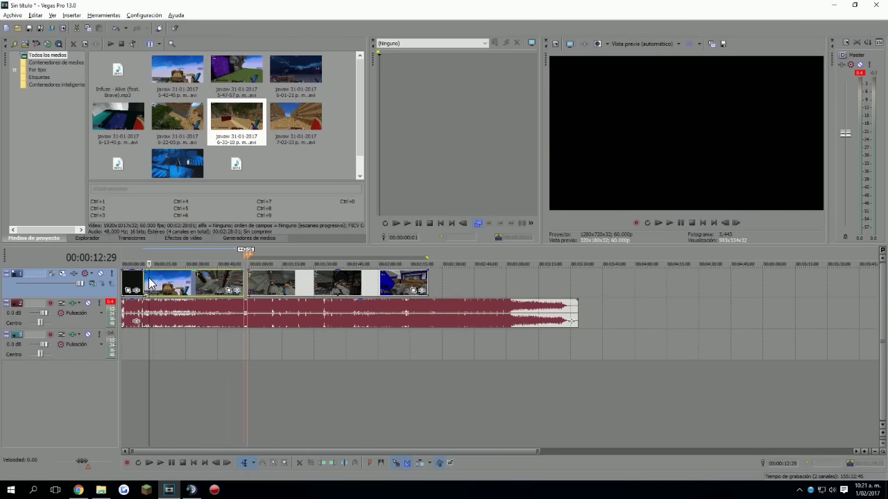
pyautogui.scroll(8, 381, 306)
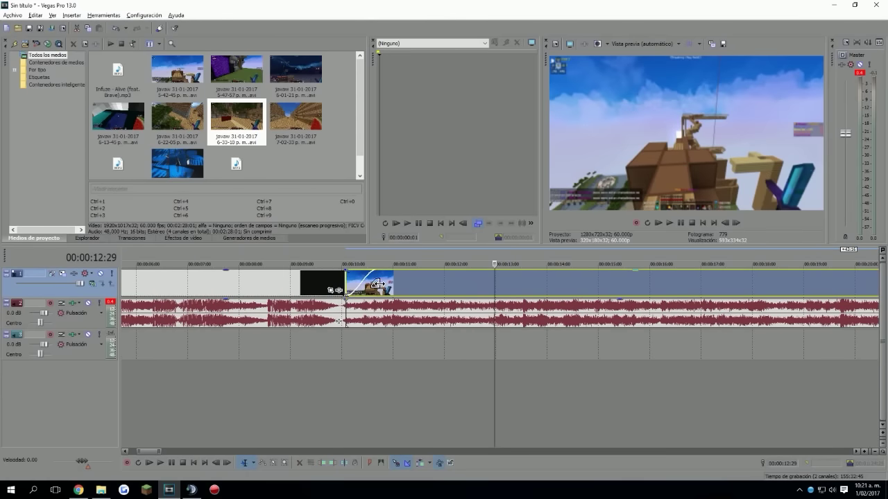
pyautogui.click(377, 283)
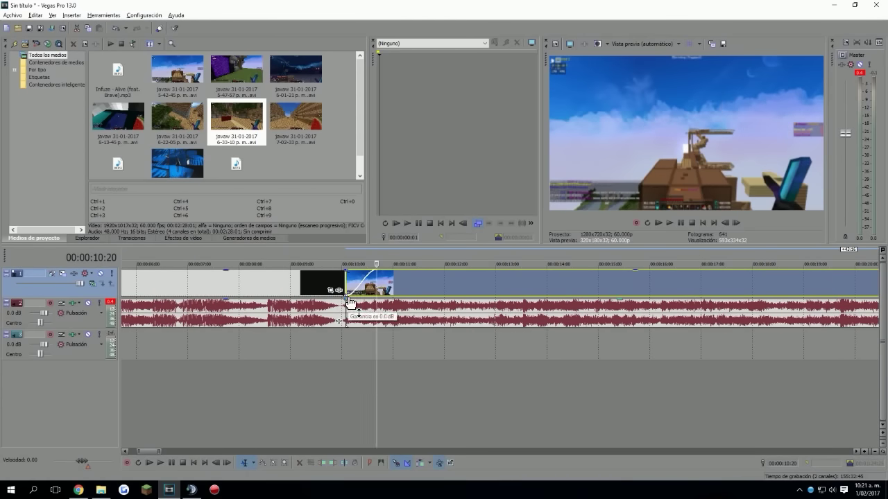
pyautogui.moveTo(346, 303); pyautogui.dragTo(375, 300)
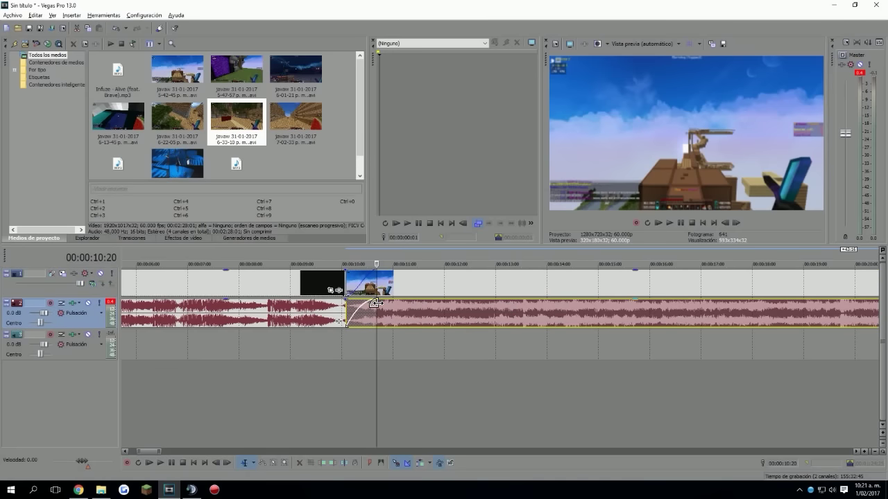
# Change the fade-in curves of the song and the first gameplay clip to the slow-start shape.
pyautogui.rightClick(374, 303)
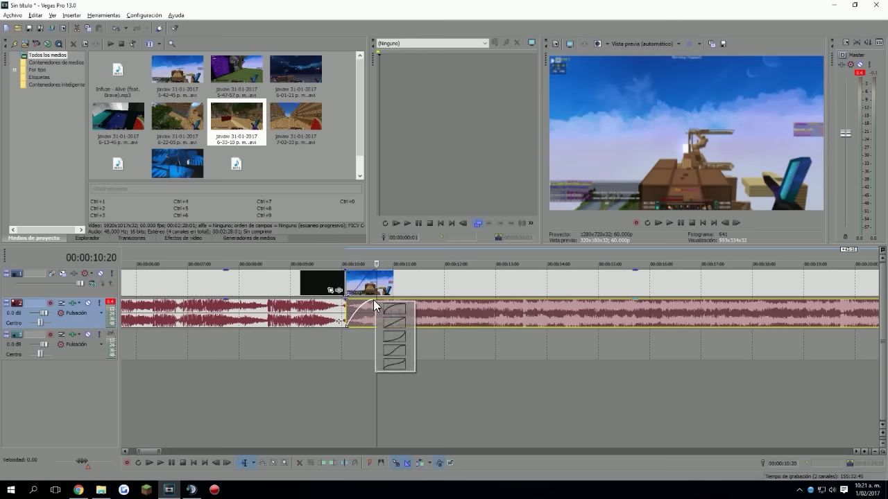
pyautogui.click(396, 338)
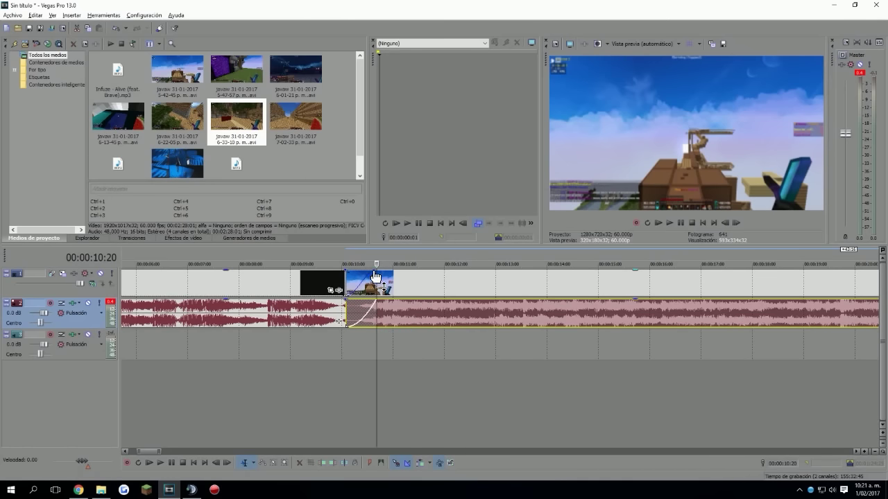
pyautogui.rightClick(373, 274)
pyautogui.click(394, 305)
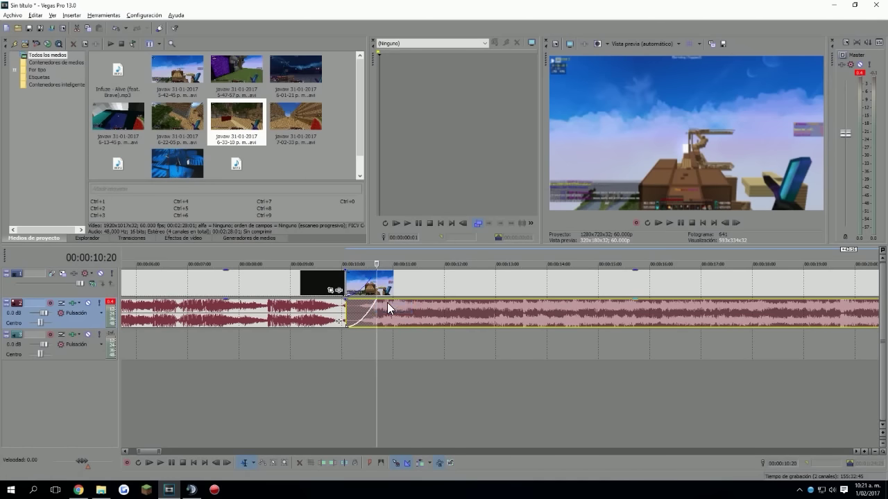
# Play back the transition from the intro into the gameplay clip, starting at 00:00:10:02, and pause.
pyautogui.scroll(-4, 387, 303)
pyautogui.scroll(-2, 337, 306)
pyautogui.scroll(2, 337, 306)
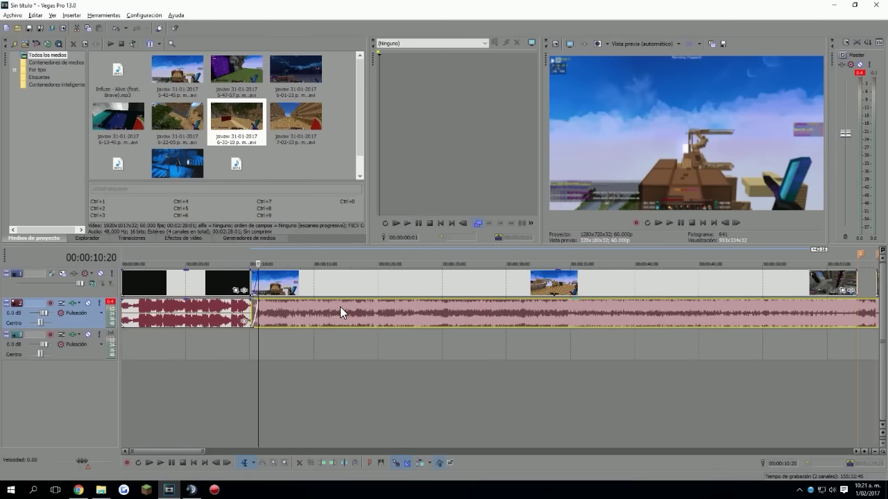
pyautogui.click(253, 285)
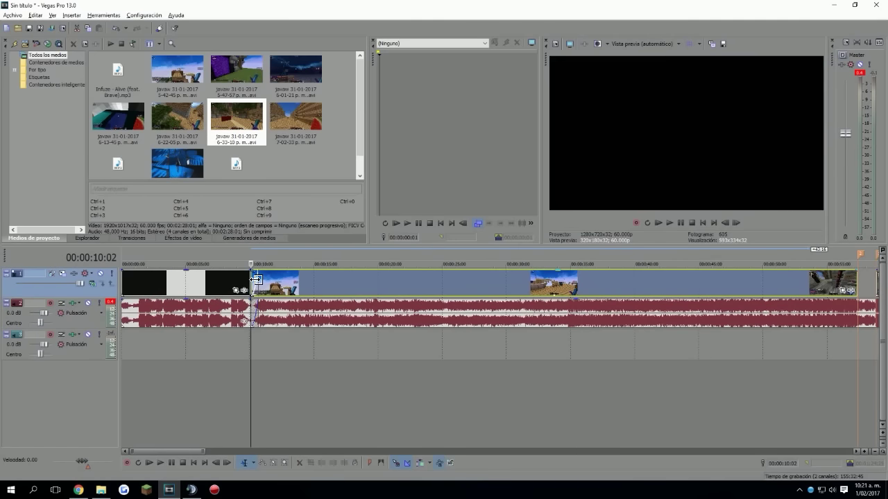
pyautogui.scroll(4, 506, 308)
pyautogui.click(669, 223)
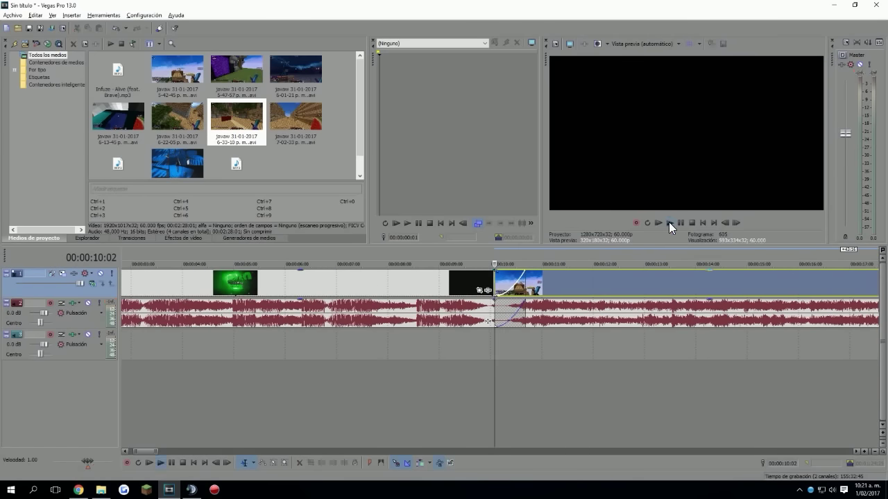
pyautogui.click(678, 223)
# Play back the gap between the two gameplay clips from 00:00:56:22 and pause once past it.
pyautogui.scroll(-5, 594, 323)
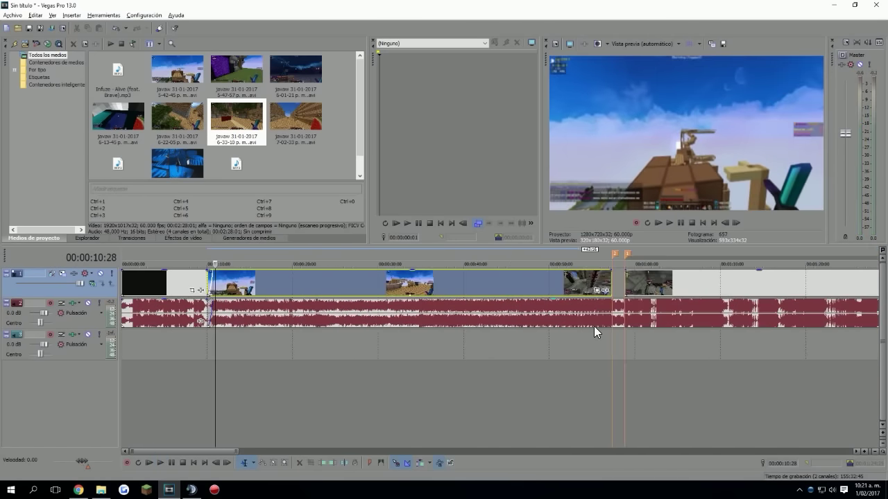
pyautogui.click(485, 280)
pyautogui.scroll(3, 486, 281)
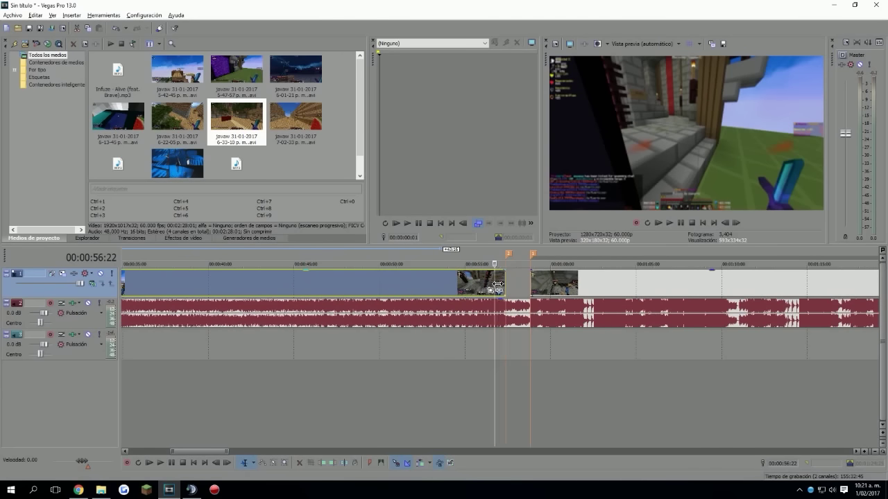
pyautogui.click(669, 223)
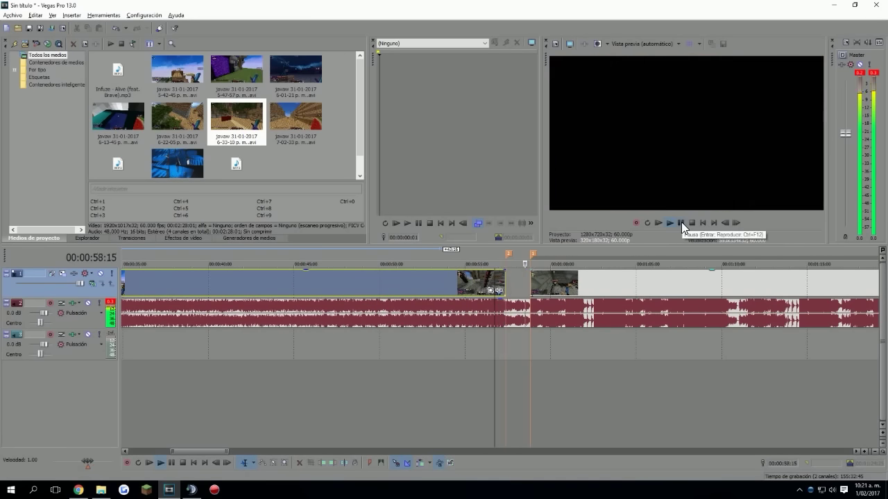
pyautogui.click(681, 223)
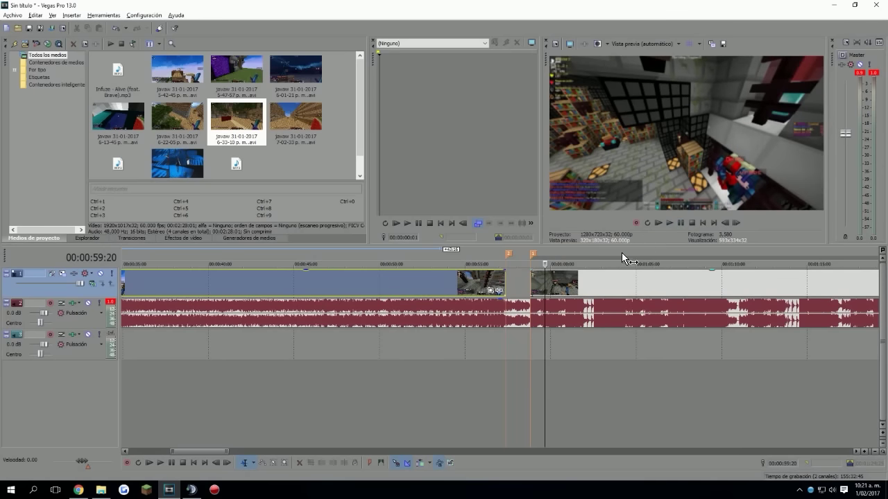
pyautogui.scroll(-4, 558, 303)
pyautogui.scroll(-5, 560, 304)
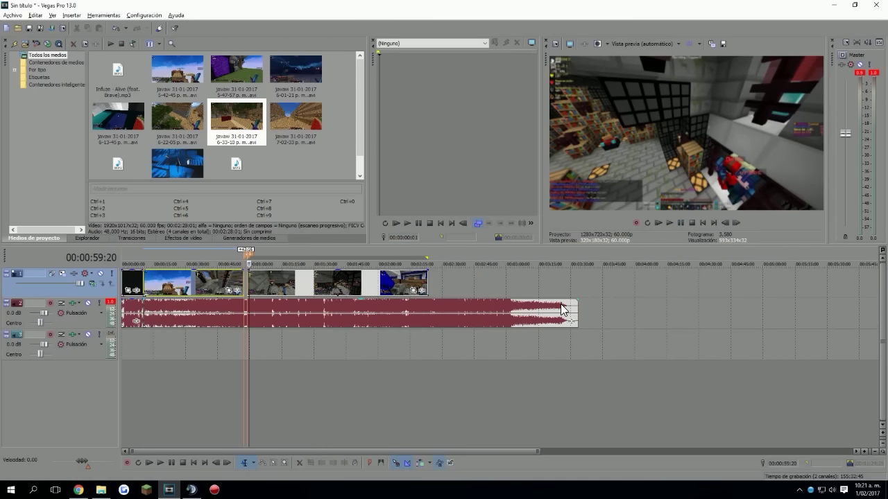
pyautogui.scroll(2, 560, 309)
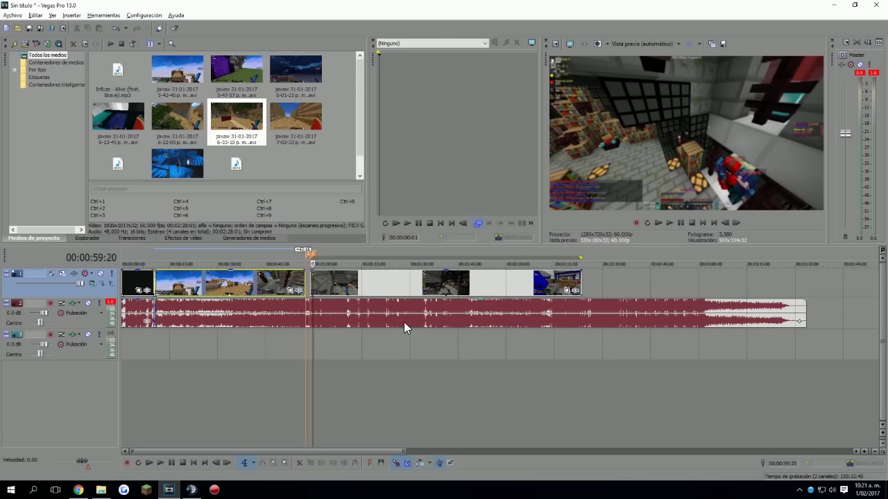
pyautogui.scroll(-3, 395, 310)
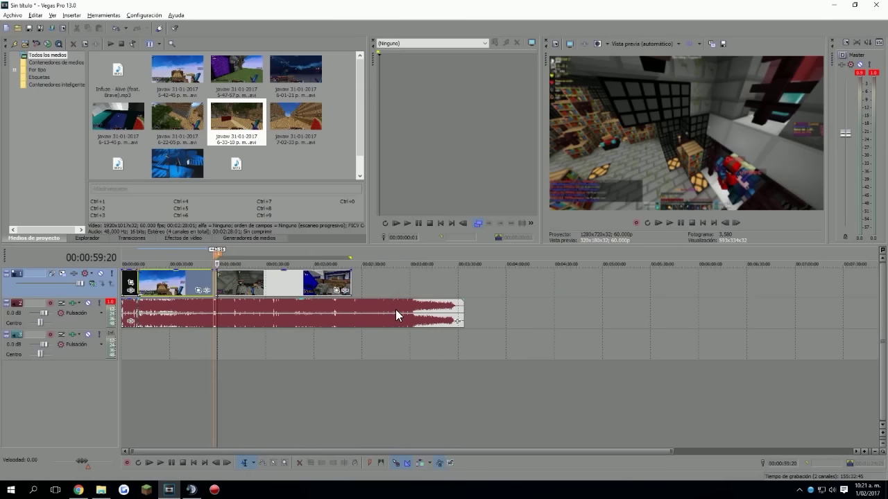
pyautogui.scroll(3, 385, 312)
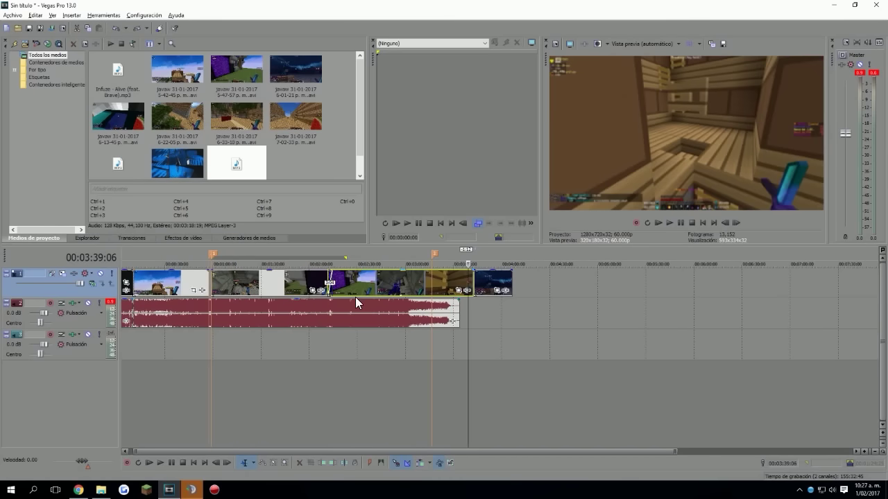
# Mute the video track and play back the song around the crossfade of the second and third gameplay clips from 00:02:10:12, pausing past it.
pyautogui.click(334, 287)
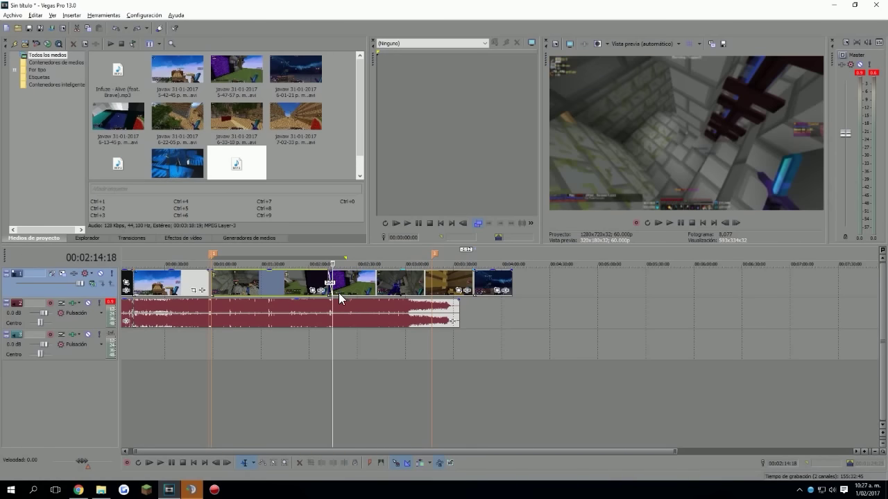
pyautogui.scroll(2, 340, 298)
pyautogui.click(395, 309)
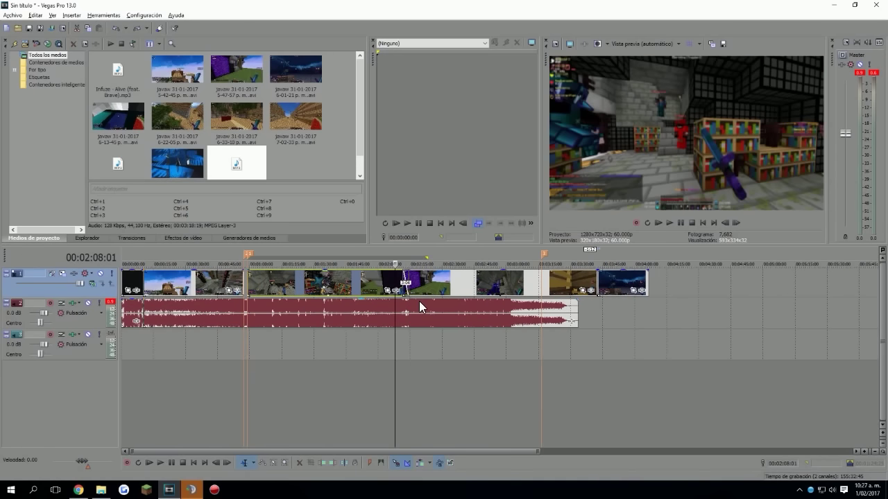
pyautogui.scroll(2, 419, 307)
pyautogui.click(505, 310)
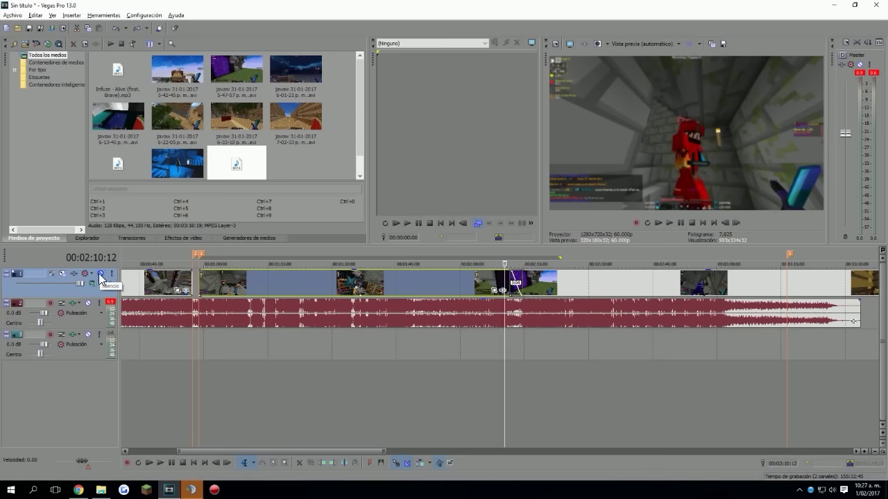
pyautogui.click(670, 222)
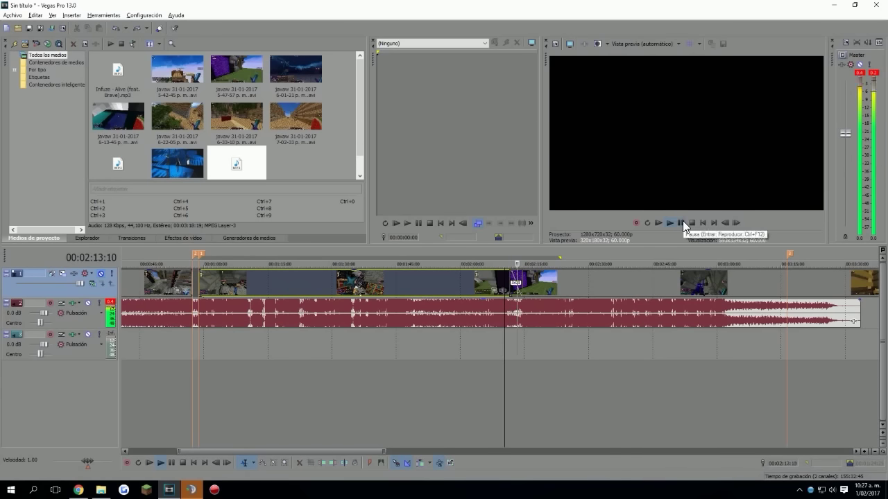
pyautogui.click(682, 220)
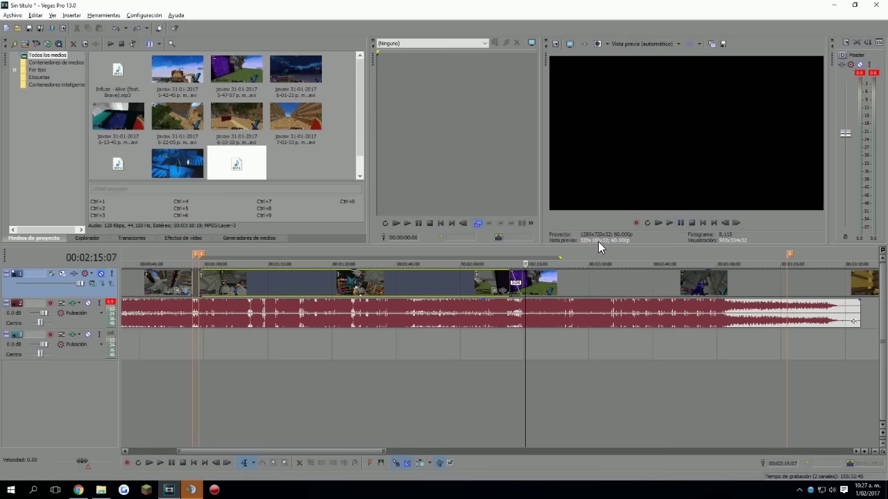
# Overlap the third gameplay clip with the second by 3:04, between 00:02:11:14 and 00:02:14:18, and unmute the video track.
pyautogui.click(511, 308)
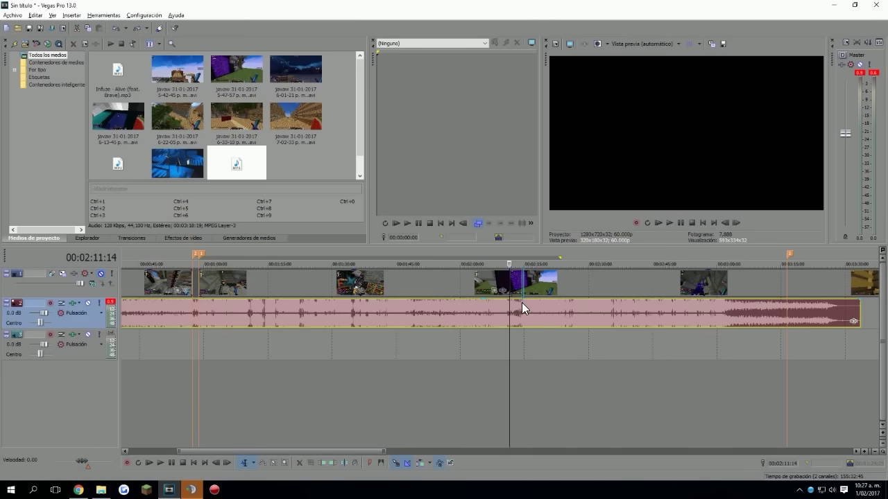
pyautogui.click(522, 302)
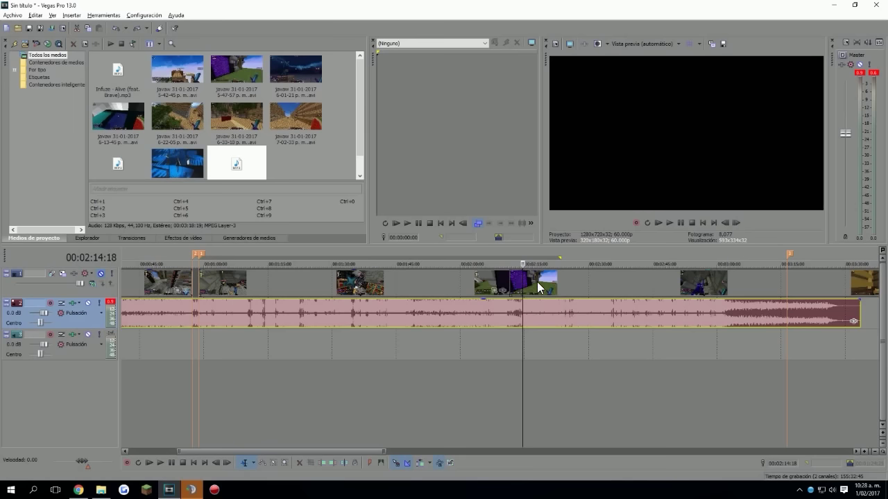
pyautogui.moveTo(531, 282)
pyautogui.mouseDown()
pyautogui.moveTo(547, 281)
pyautogui.moveTo(532, 282)
pyautogui.mouseUp()
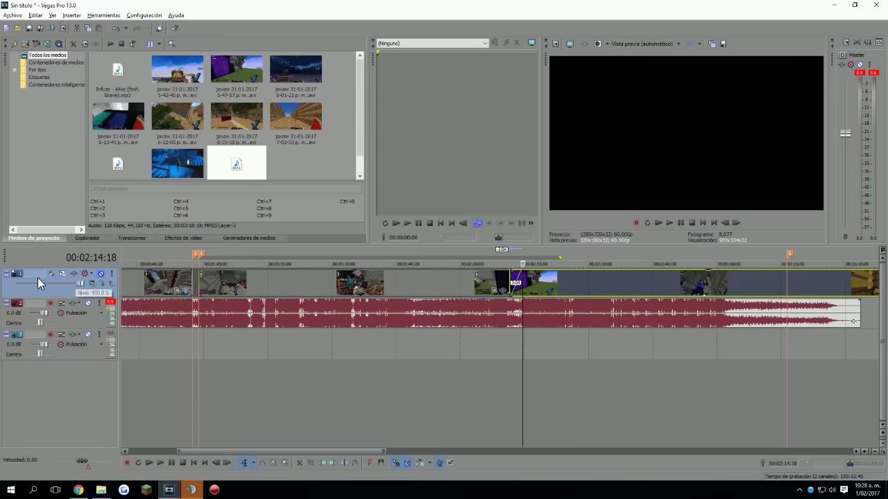
pyautogui.click(101, 274)
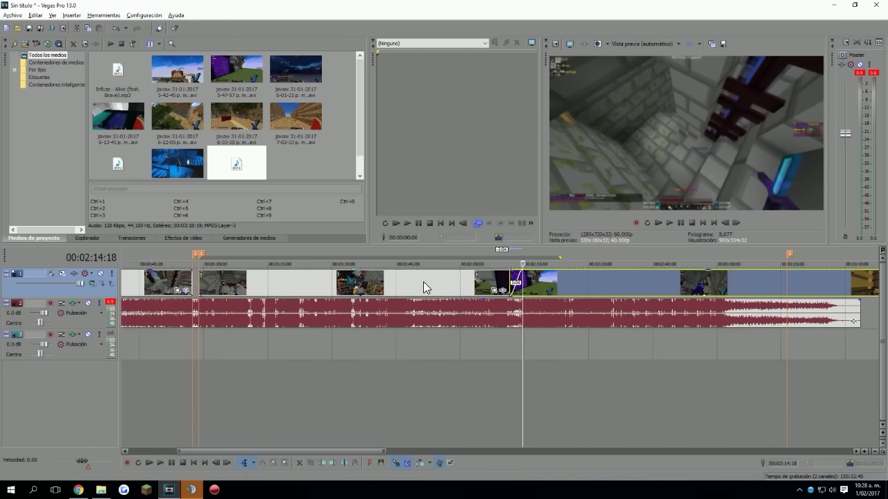
# Set the crossfade between the second and third gameplay clips to the slow fade-in, smooth fade-out curve combination.
pyautogui.rightClick(519, 277)
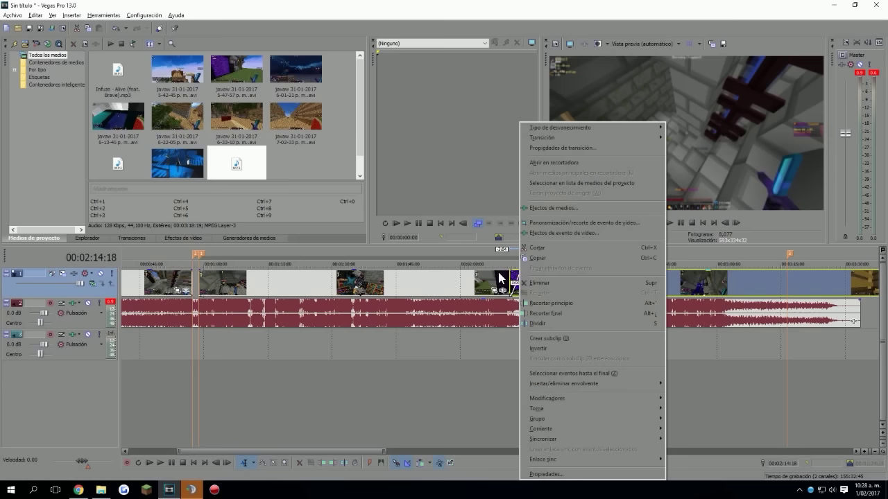
pyautogui.click(525, 278)
pyautogui.rightClick(519, 278)
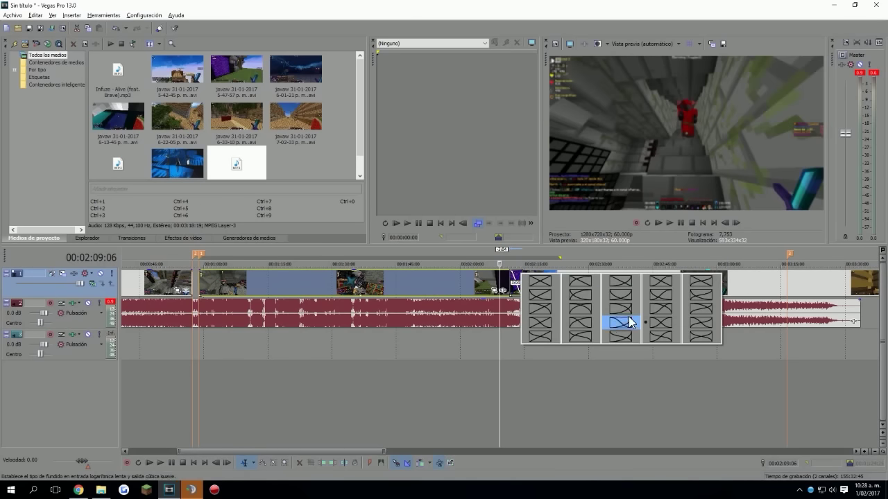
pyautogui.click(614, 322)
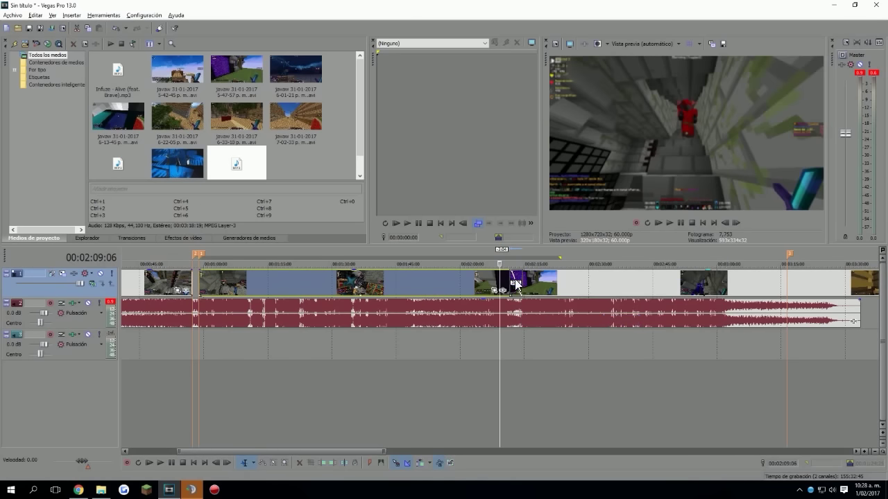
# Cut off the third gameplay clip after 00:03:16:11 and move the last clip against its new end.
pyautogui.scroll(-4, 648, 293)
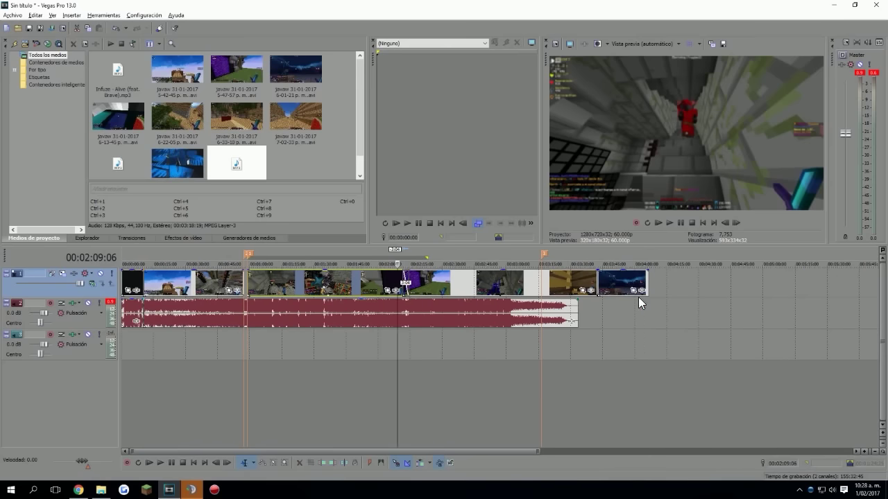
pyautogui.click(430, 281)
pyautogui.click(433, 282)
pyautogui.click(456, 283)
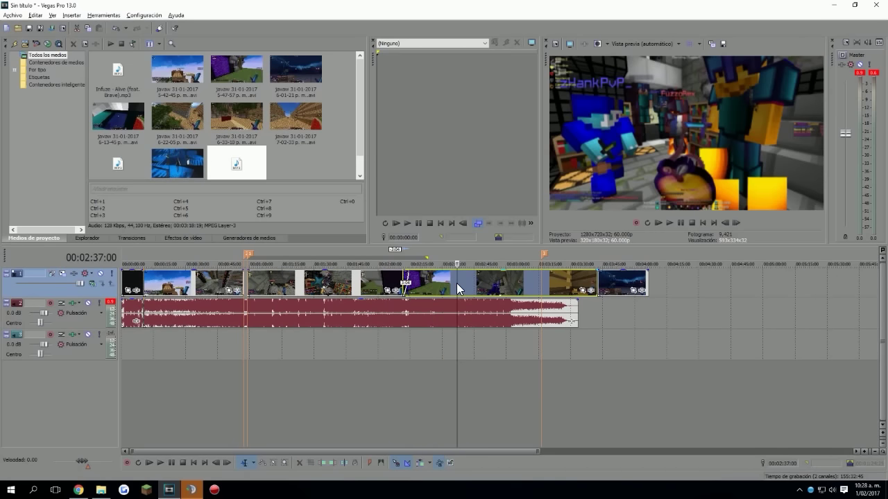
pyautogui.click(489, 287)
pyautogui.click(526, 287)
pyautogui.click(534, 287)
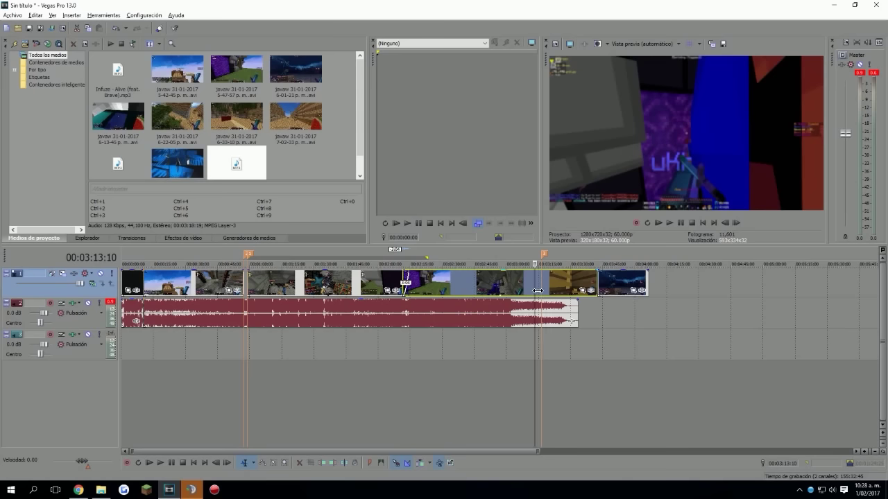
pyautogui.click(541, 287)
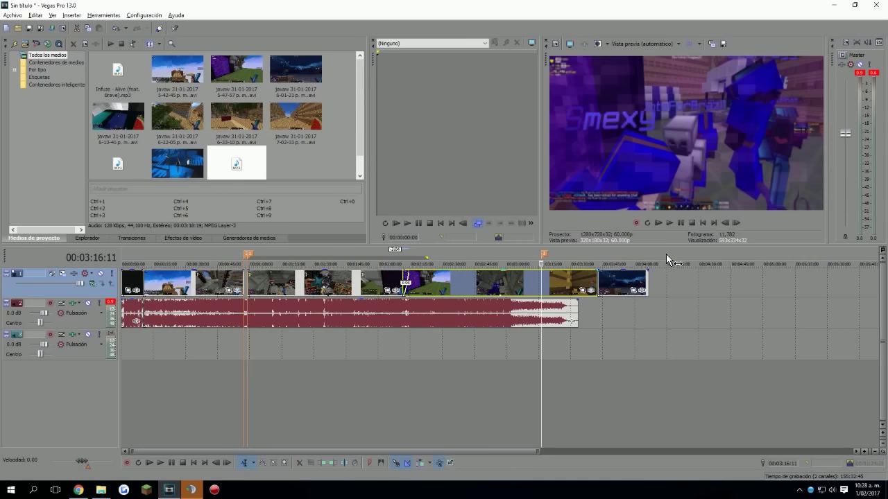
pyautogui.press('space')
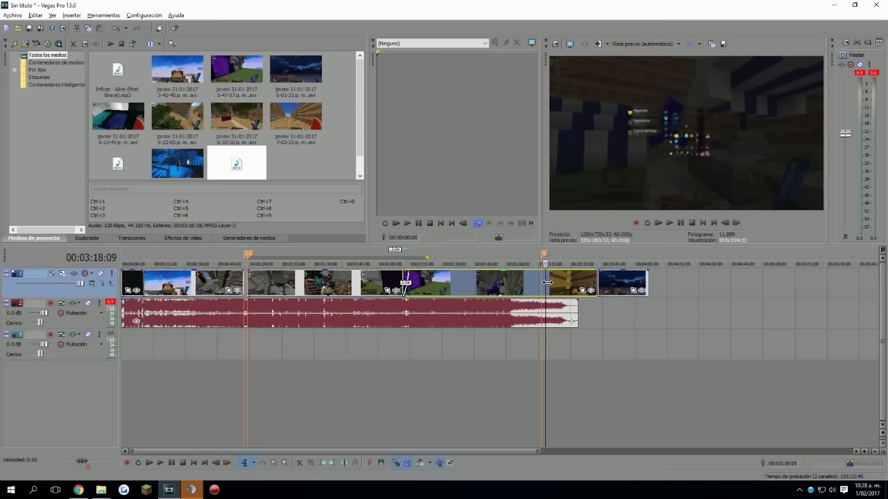
pyautogui.press('space')
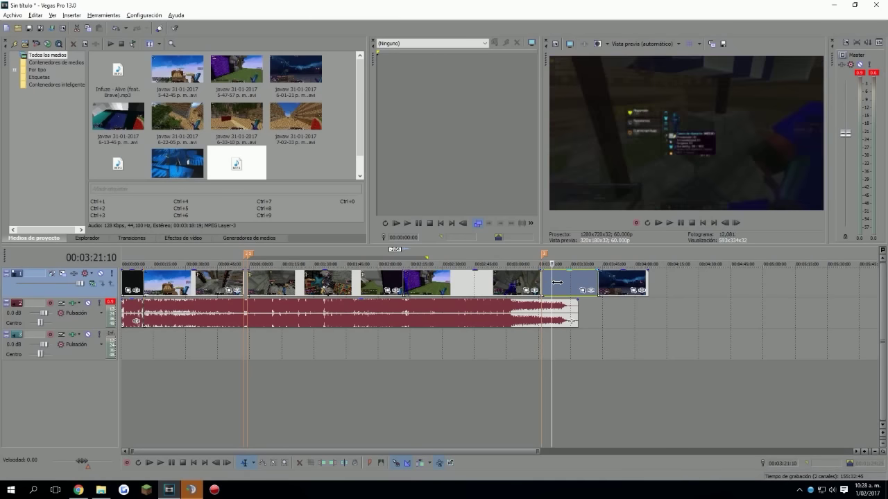
pyautogui.press('Delete')
pyautogui.moveTo(609, 279); pyautogui.dragTo(546, 282)
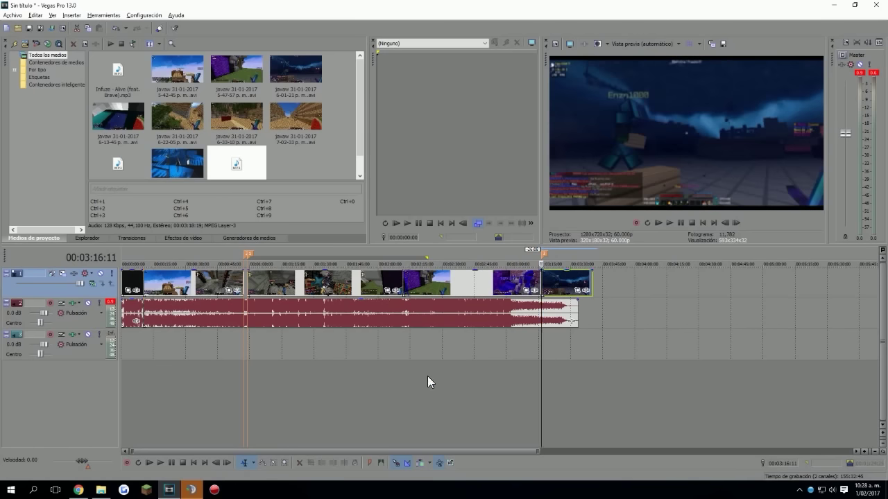
# Add the song "thefaded. - Sixes.mp3" to the first audio track, shortly after the end of the existing song.
pyautogui.scroll(-1, 286, 120)
pyautogui.scroll(-1, 208, 91)
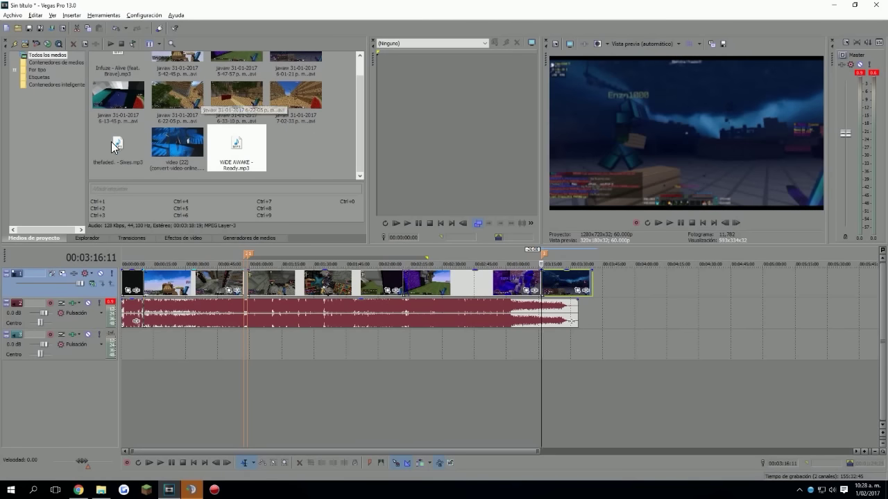
pyautogui.moveTo(111, 141); pyautogui.dragTo(597, 312)
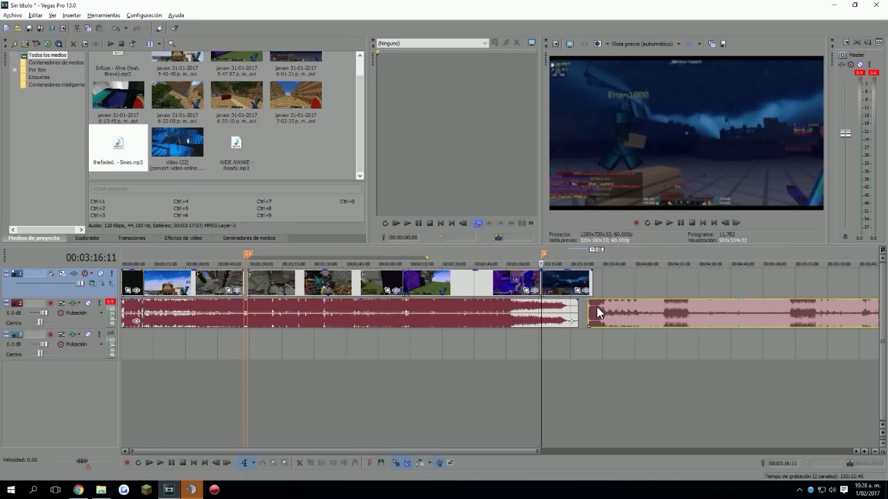
# Play back the beginning of the newly added song and pause shortly after its start.
pyautogui.click(589, 310)
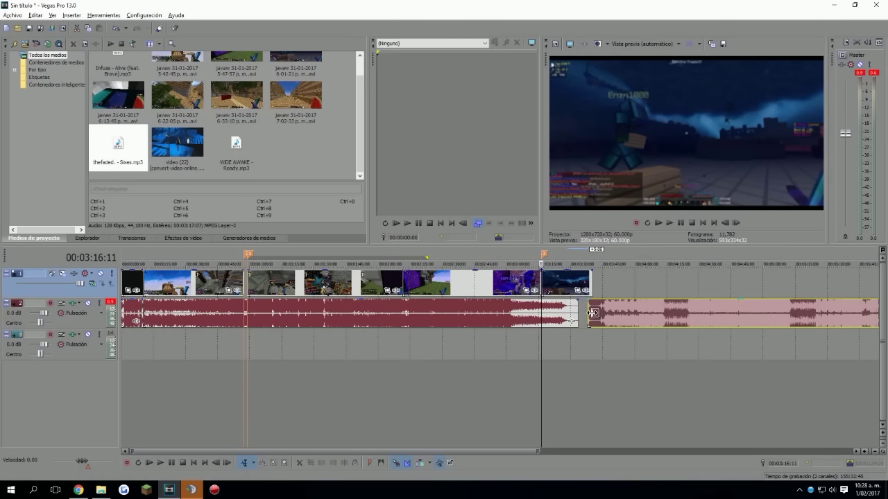
pyautogui.click(668, 223)
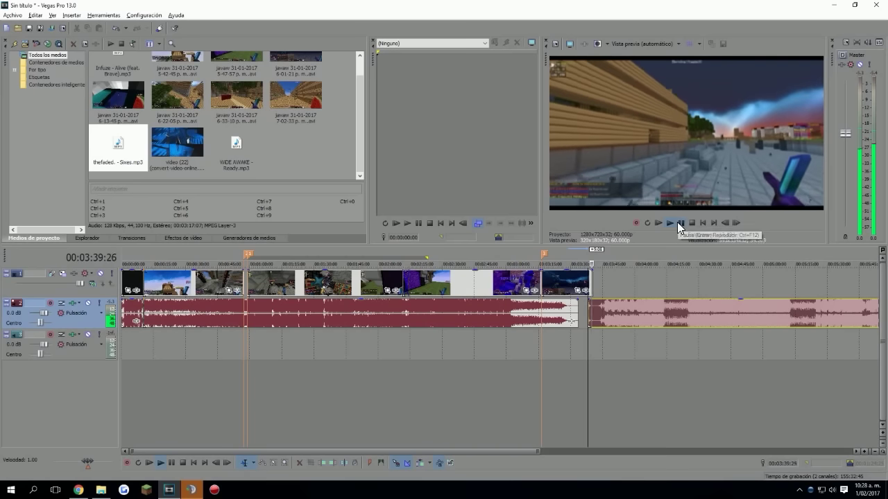
pyautogui.click(678, 222)
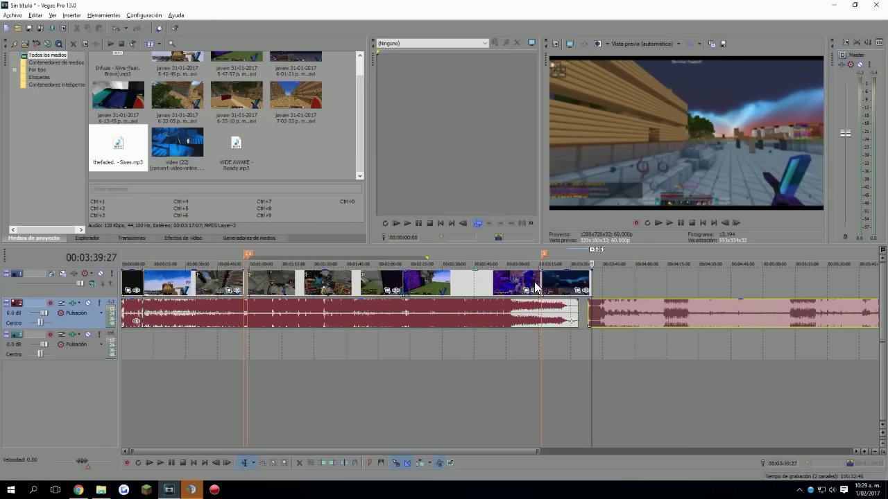
# Examine the last frames of the third gameplay clip, including those around 00:03:05:23.
pyautogui.click(534, 285)
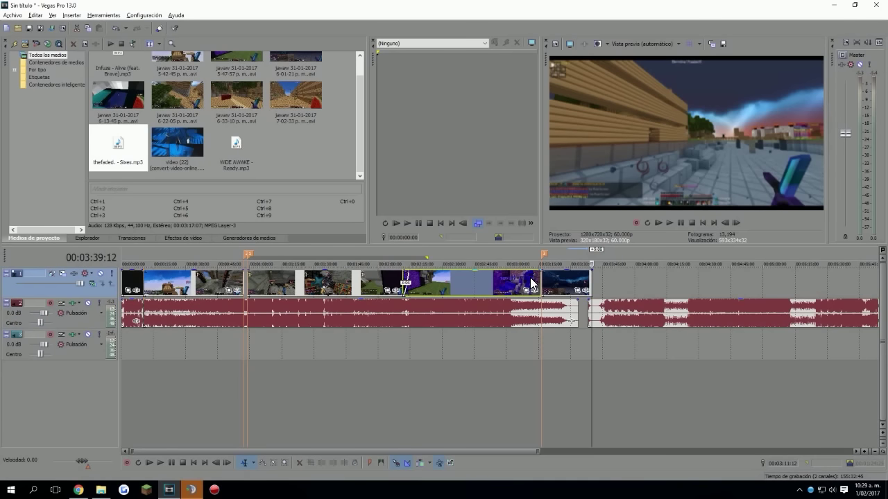
pyautogui.click(519, 287)
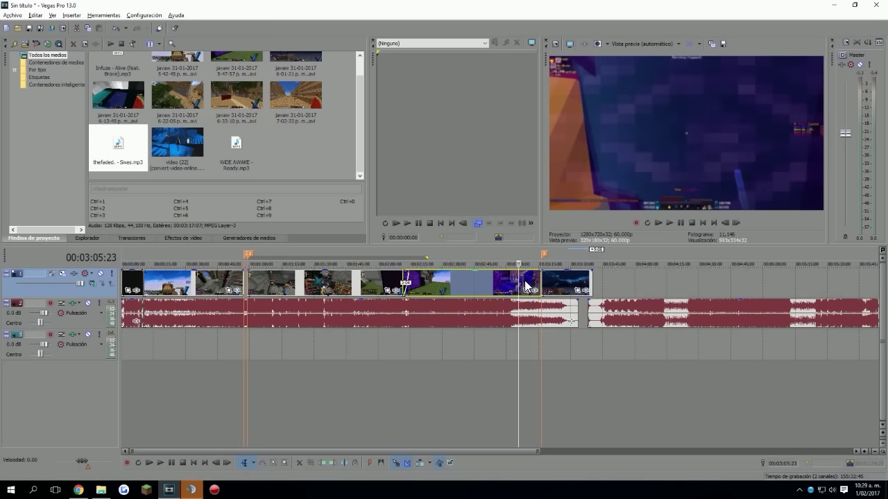
pyautogui.click(525, 287)
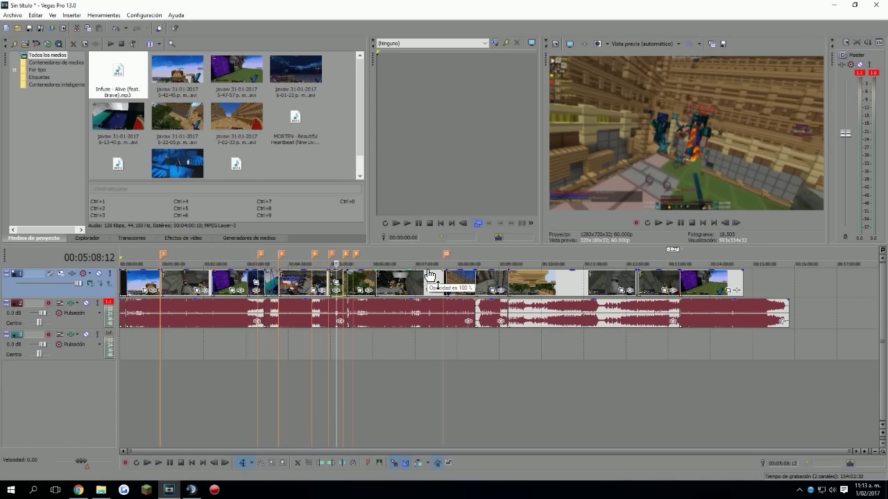
# Examine the clip transitions at 00:03:01:24 and 00:02:11:14 and the gap at 00:00:57:11 in the completed timeline.
pyautogui.moveTo(252, 282)
pyautogui.mouseDown()
pyautogui.moveTo(360, 282)
pyautogui.moveTo(253, 282)
pyautogui.mouseUp()
pyautogui.click(250, 281)
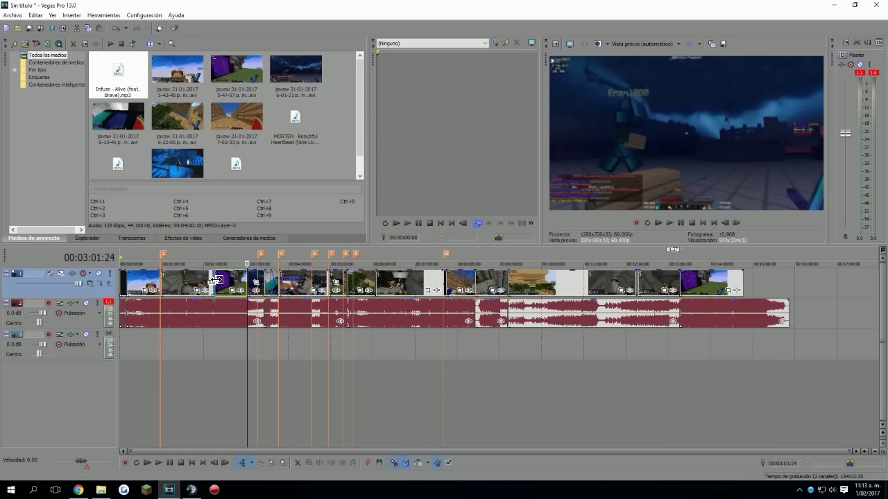
pyautogui.click(212, 281)
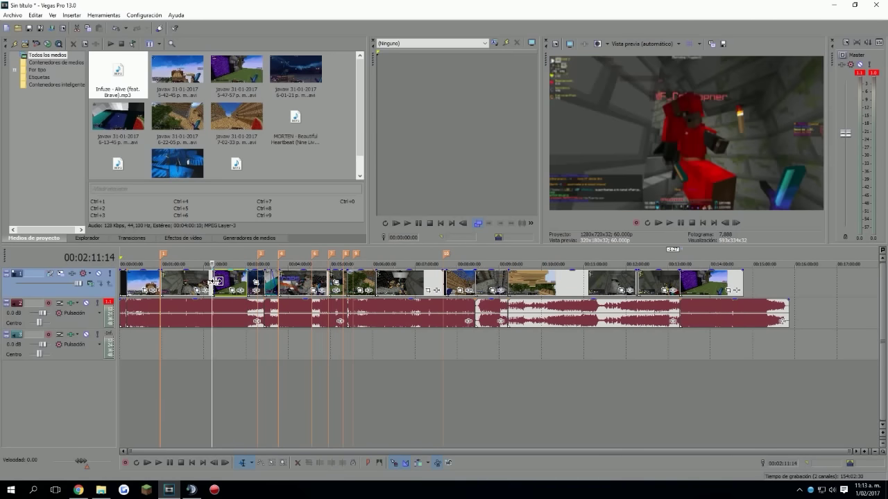
pyautogui.click(169, 277)
pyautogui.scroll(6, 177, 304)
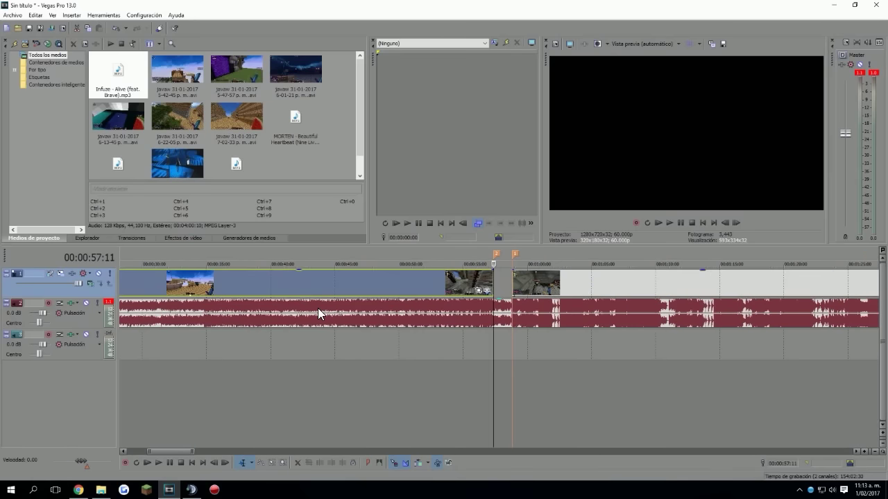
pyautogui.scroll(-10, 442, 305)
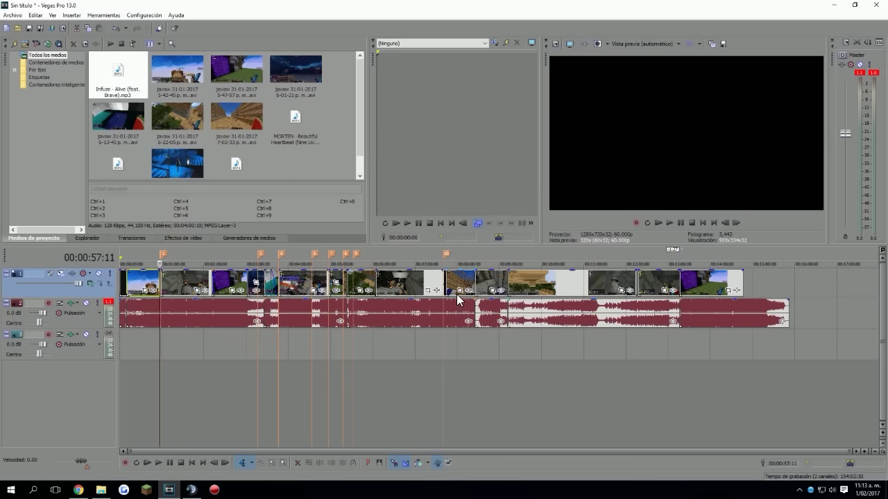
# Insert a marker at 00:10:12:25 within the long gameplay clip, and delete that marker.
pyautogui.click(551, 280)
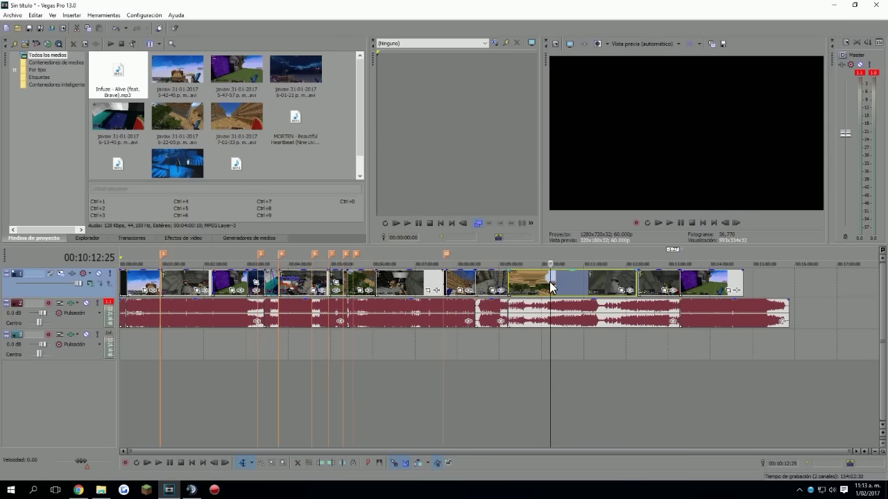
pyautogui.press('m')
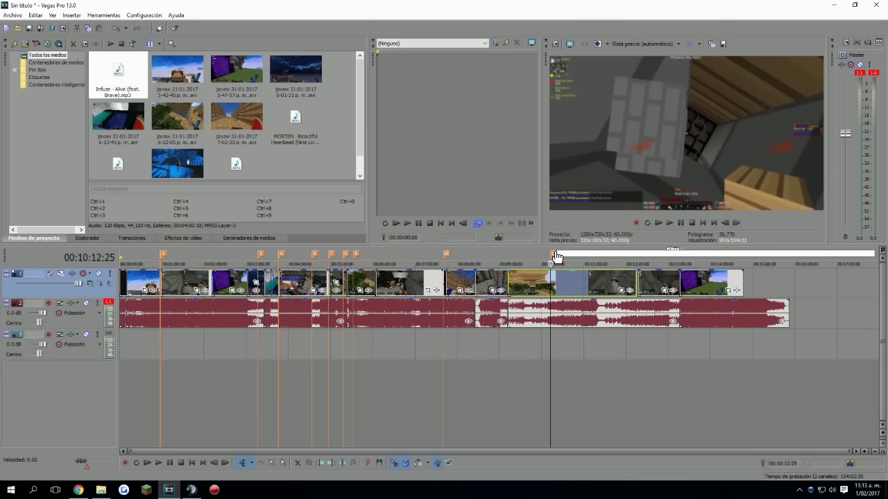
pyautogui.rightClick(553, 251)
pyautogui.click(560, 282)
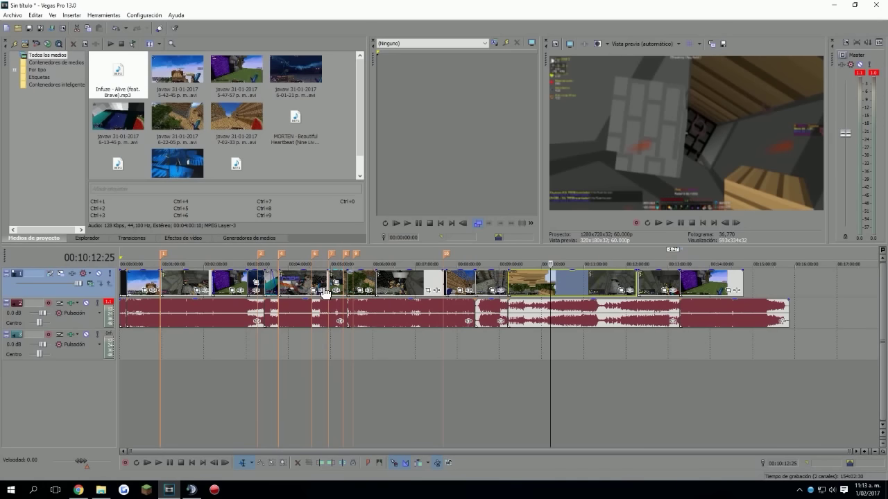
# Play back the gap between the first two long gameplay clips from 00:00:56:19, pausing just after the second clip begins.
pyautogui.click(166, 280)
pyautogui.scroll(5, 406, 341)
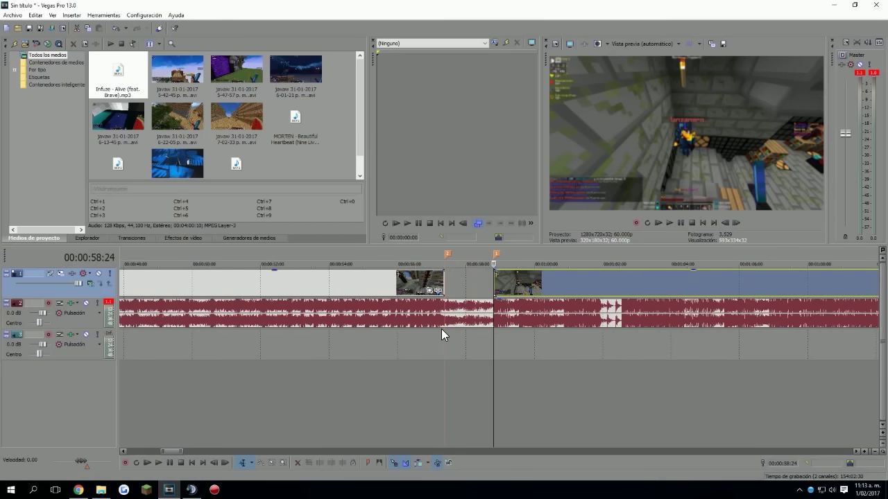
pyautogui.scroll(-5, 441, 318)
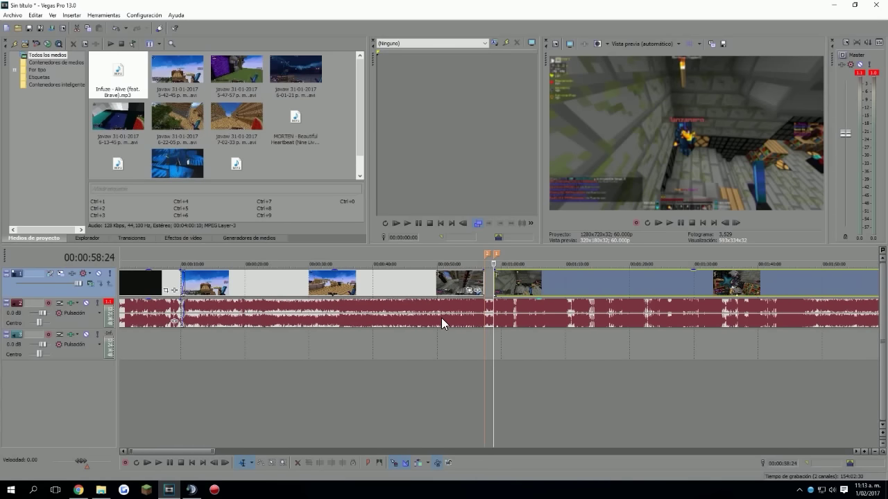
pyautogui.scroll(-6, 442, 318)
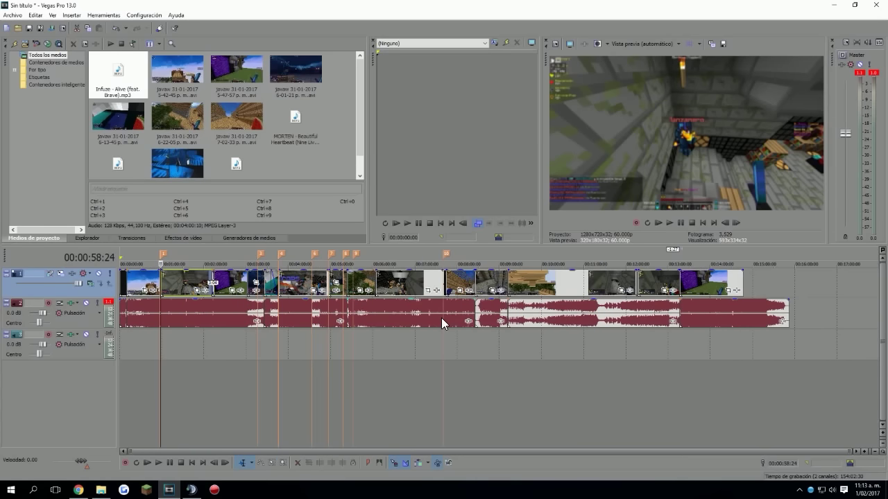
pyautogui.click(158, 264)
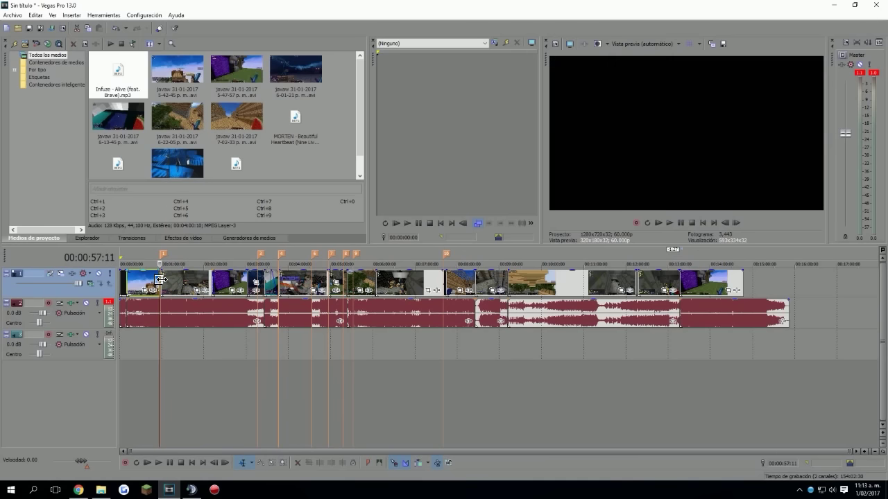
pyautogui.scroll(6, 361, 265)
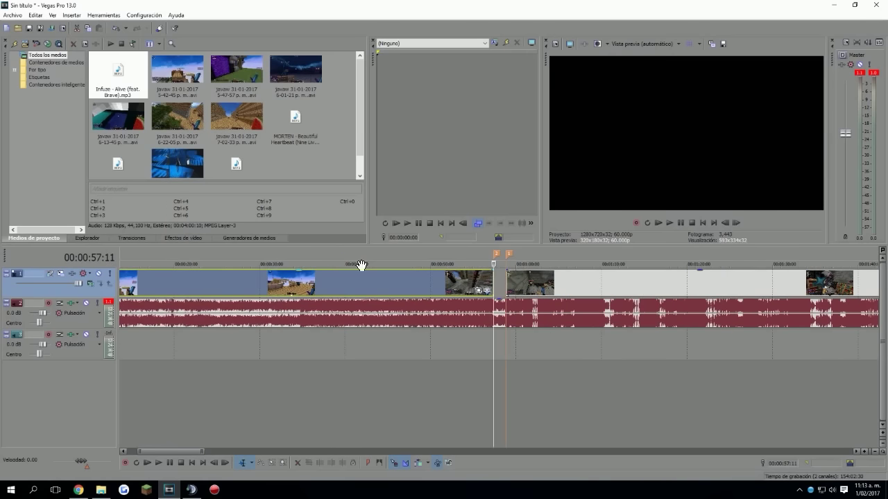
pyautogui.click(487, 284)
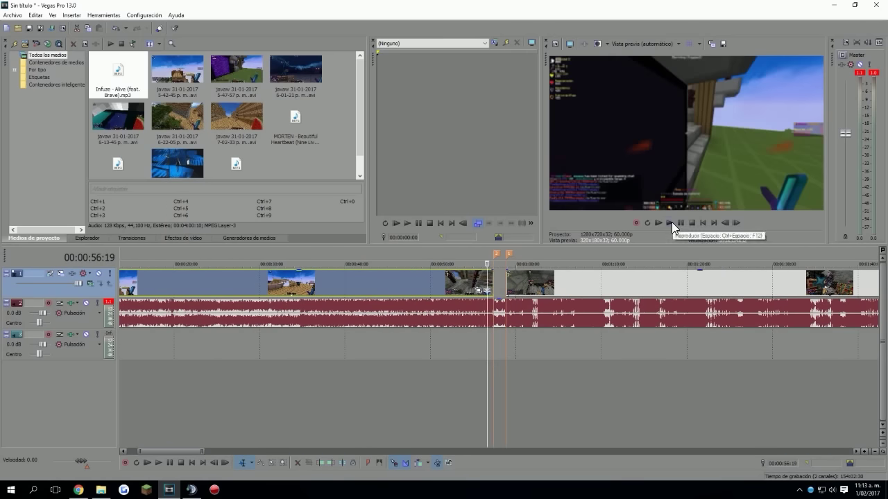
pyautogui.click(671, 222)
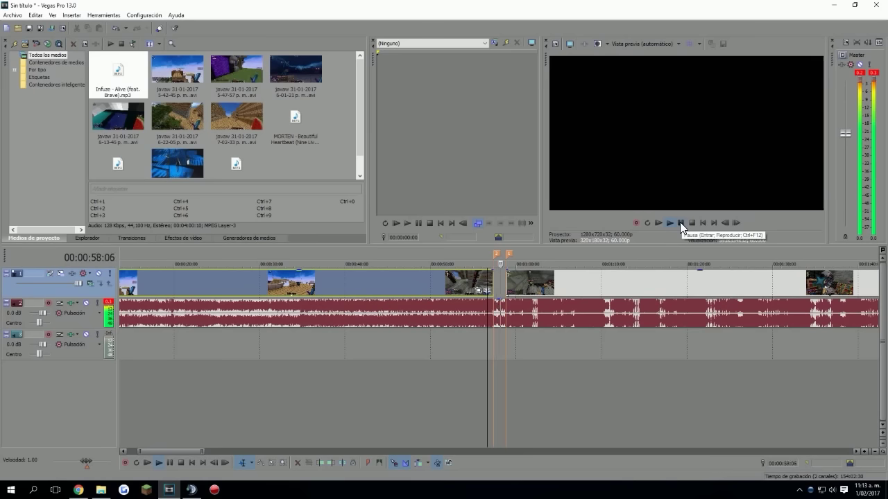
pyautogui.click(679, 222)
# Play back the crossfade into the purple-portal clip from 00:02:11:02 and pause once the crossfade has passed.
pyautogui.scroll(-8, 388, 297)
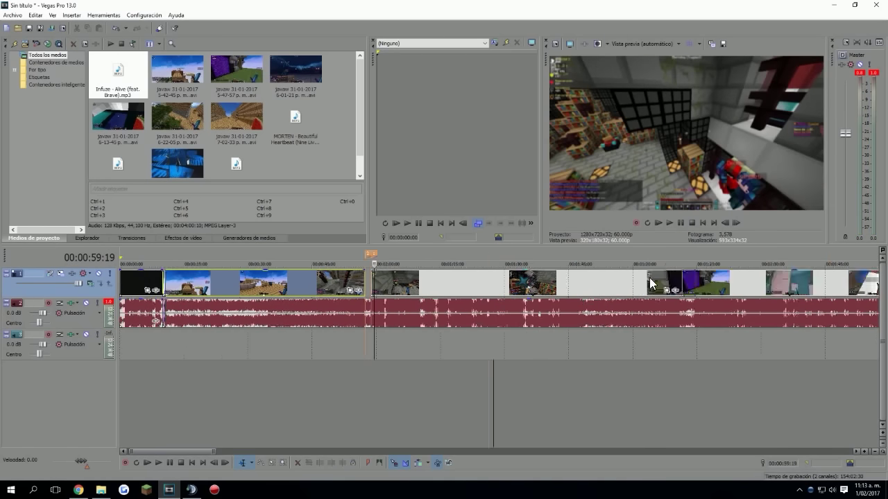
pyautogui.click(394, 287)
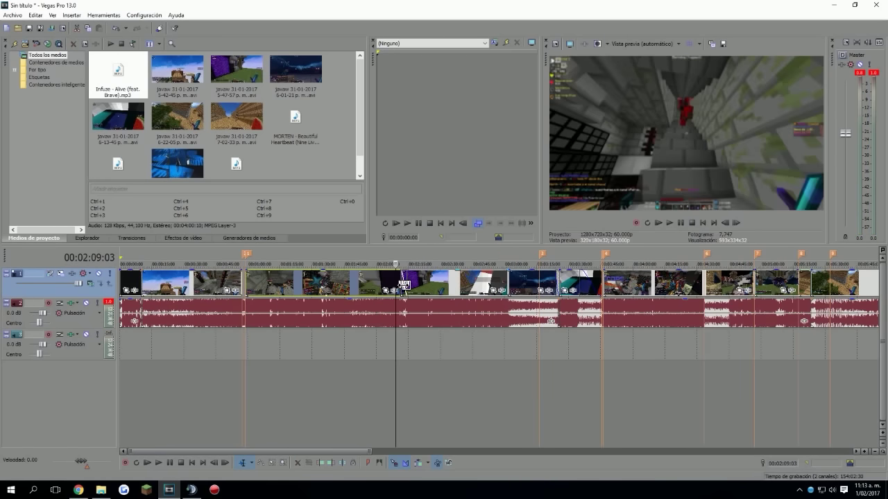
pyautogui.click(405, 279)
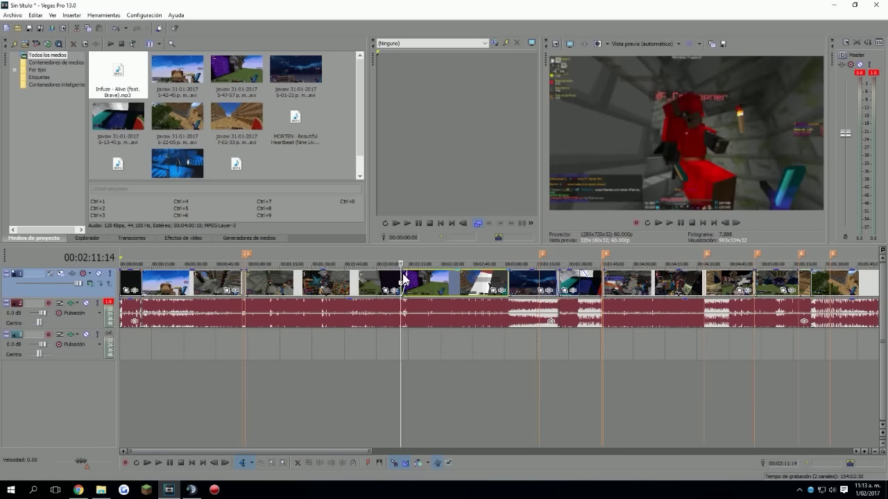
pyautogui.scroll(10, 418, 285)
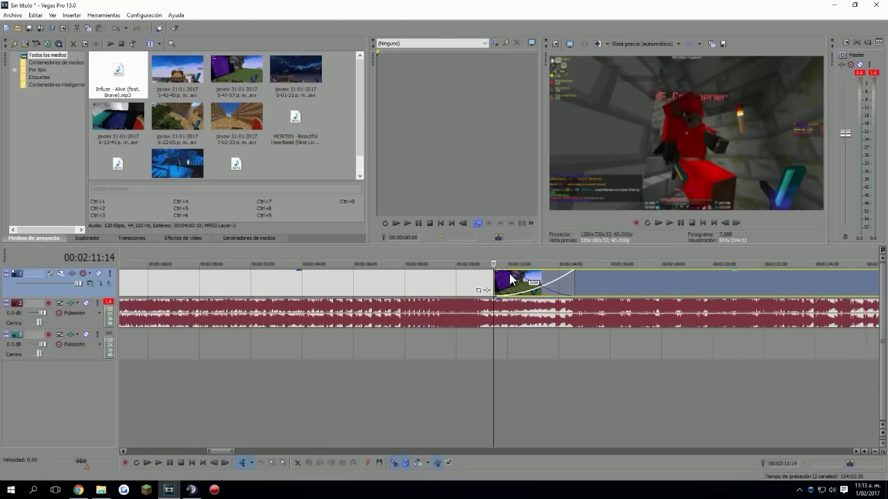
pyautogui.click(483, 280)
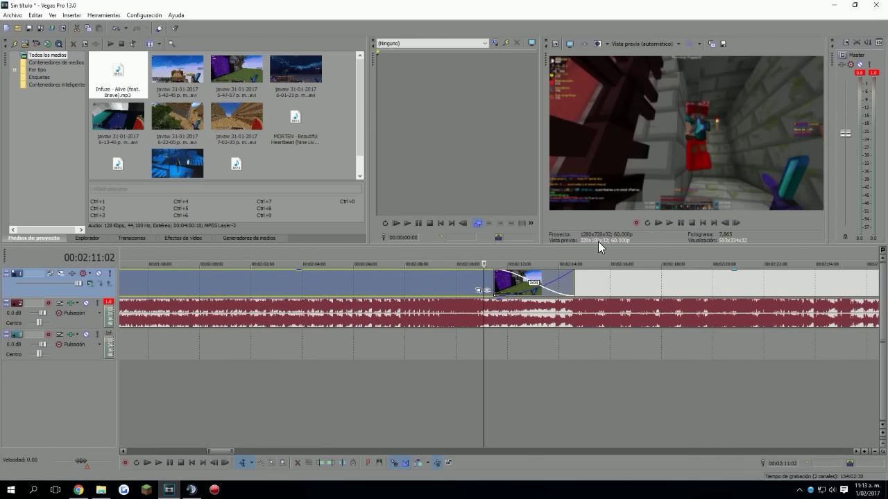
pyautogui.click(670, 222)
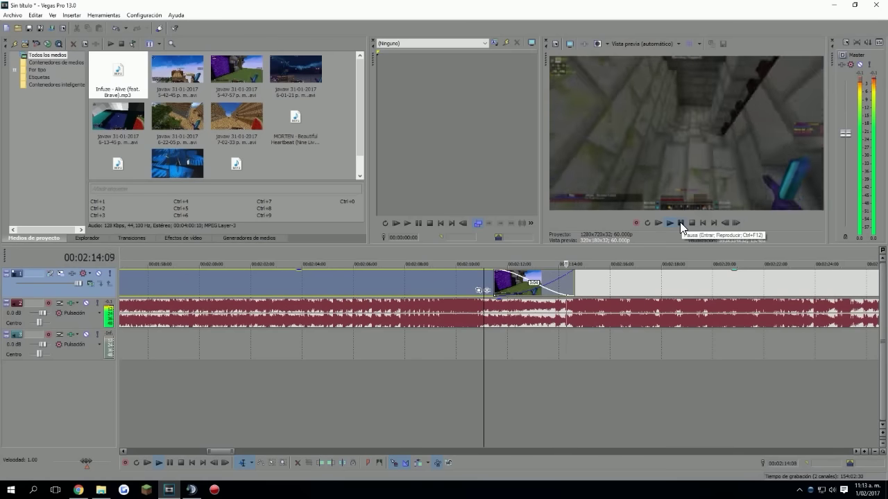
pyautogui.click(680, 222)
# Examine the cut into the night-sky clip at 00:03:01:24, comparing it with the frames just before it.
pyautogui.scroll(-8, 544, 303)
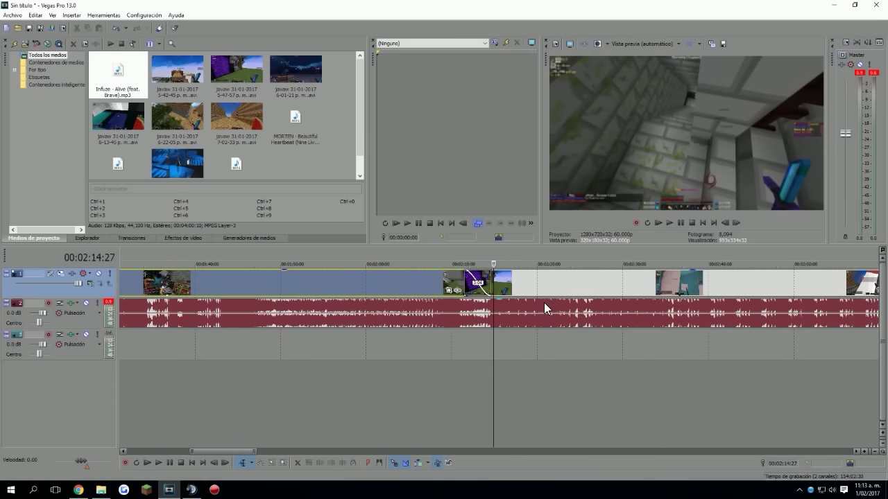
pyautogui.scroll(-2, 546, 297)
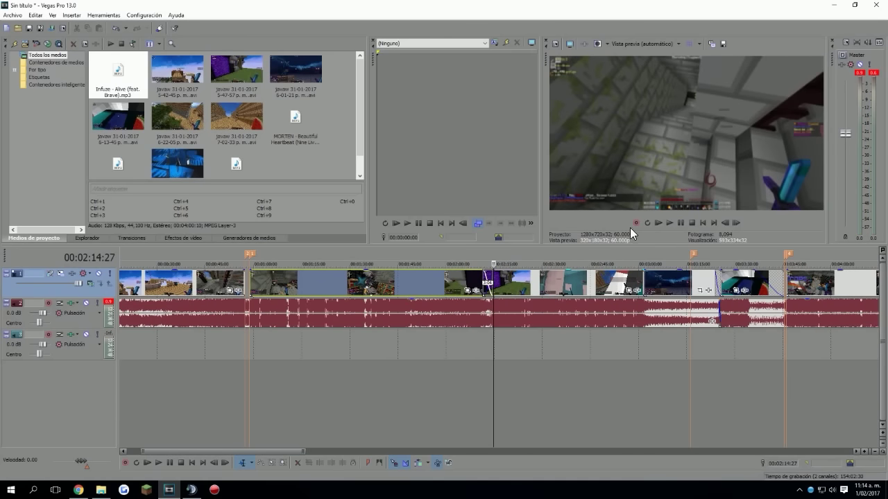
pyautogui.scroll(-2, 593, 287)
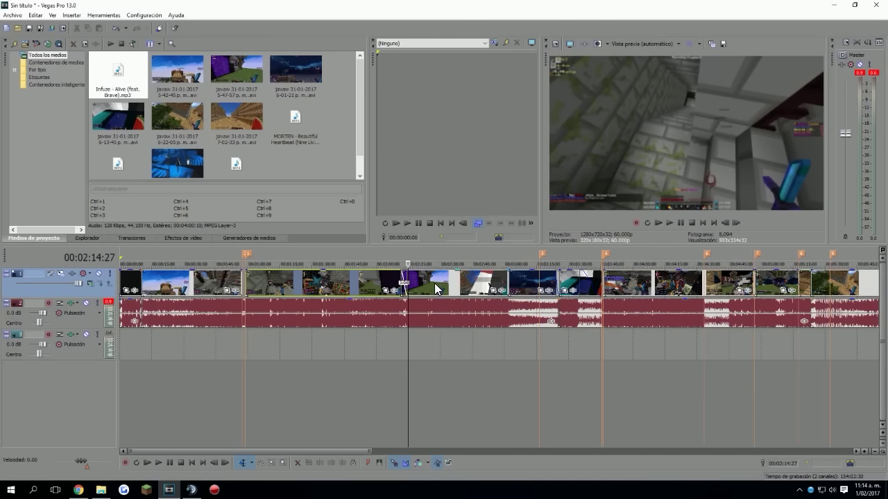
pyautogui.click(512, 280)
pyautogui.scroll(2, 494, 279)
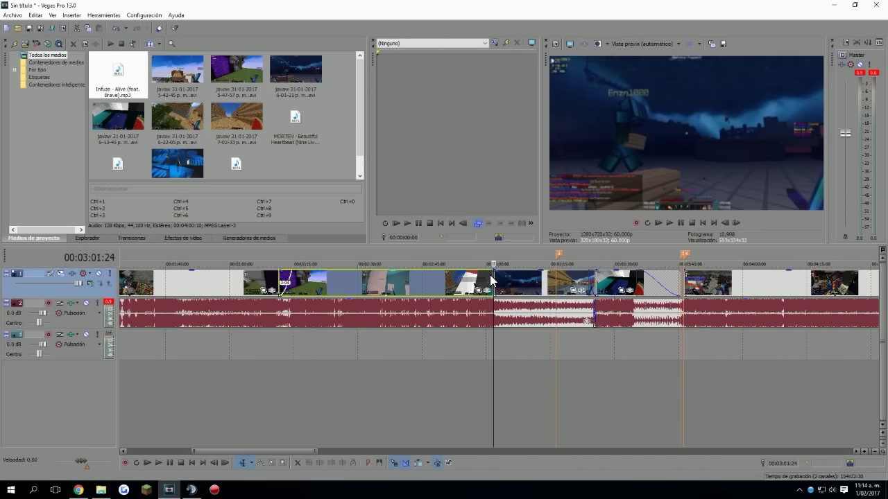
pyautogui.click(482, 276)
pyautogui.click(488, 276)
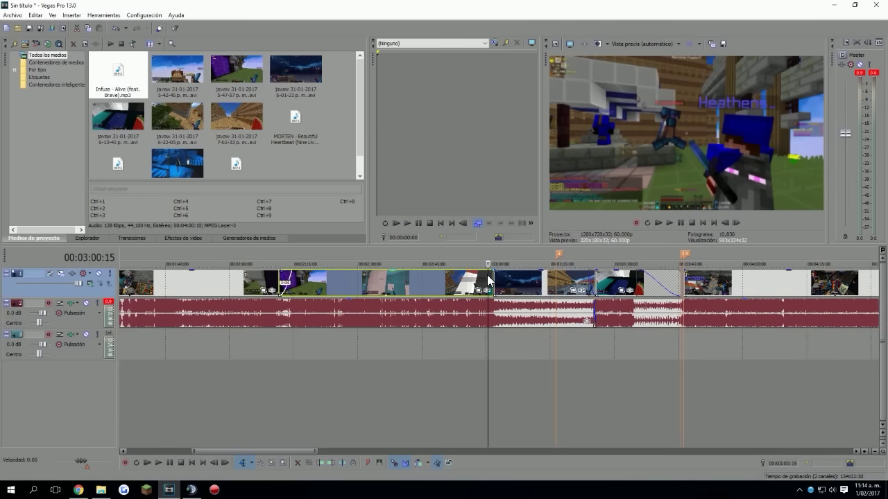
pyautogui.click(494, 278)
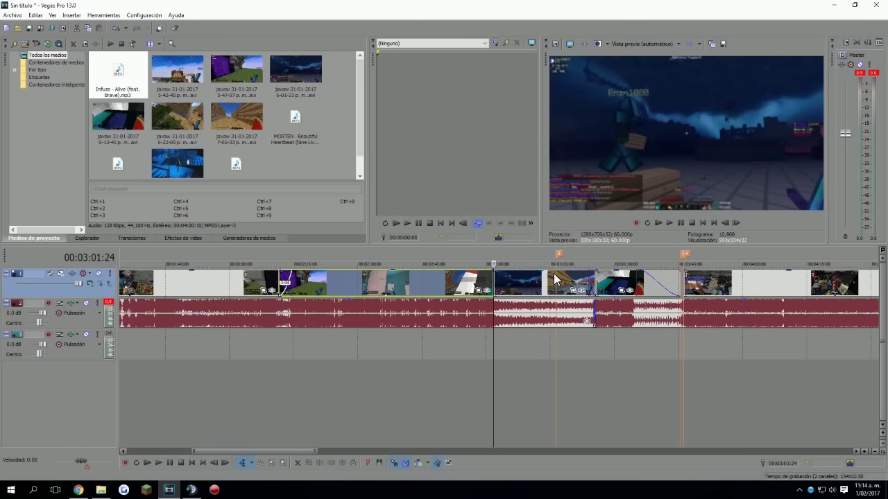
# Play back the crossfade at the end of the night-sky clip from 00:03:23:16, pausing shortly into the following clip.
pyautogui.doubleClick(529, 277)
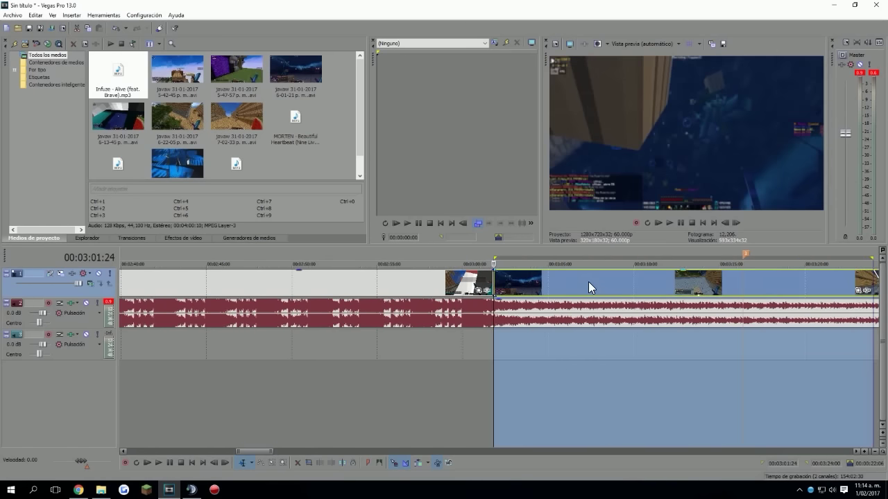
pyautogui.click(586, 291)
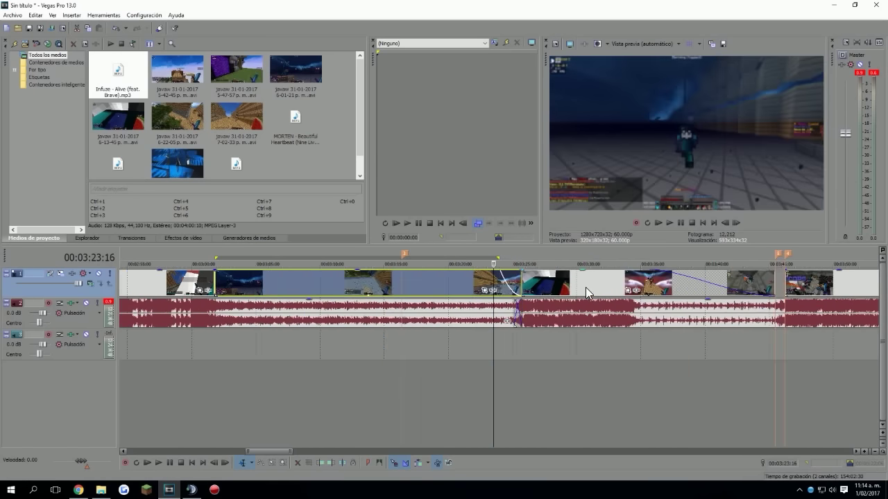
pyautogui.hscroll(2, 586, 287)
pyautogui.click(668, 223)
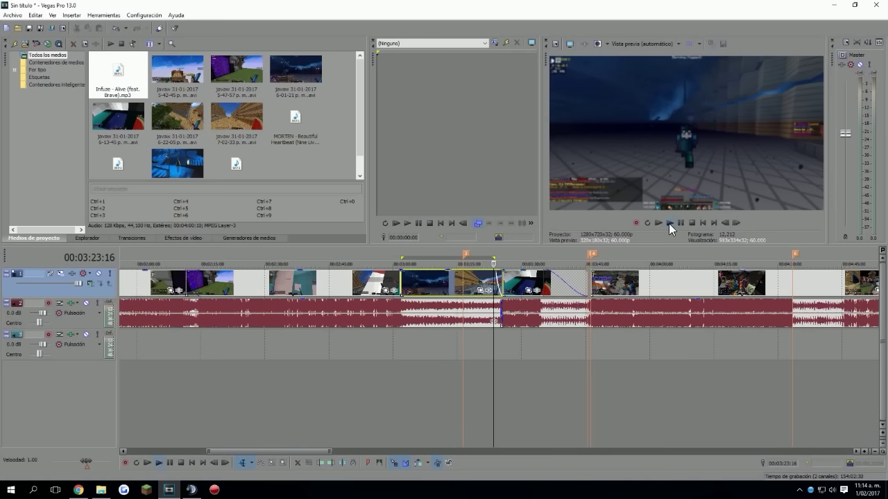
pyautogui.scroll(3, 531, 314)
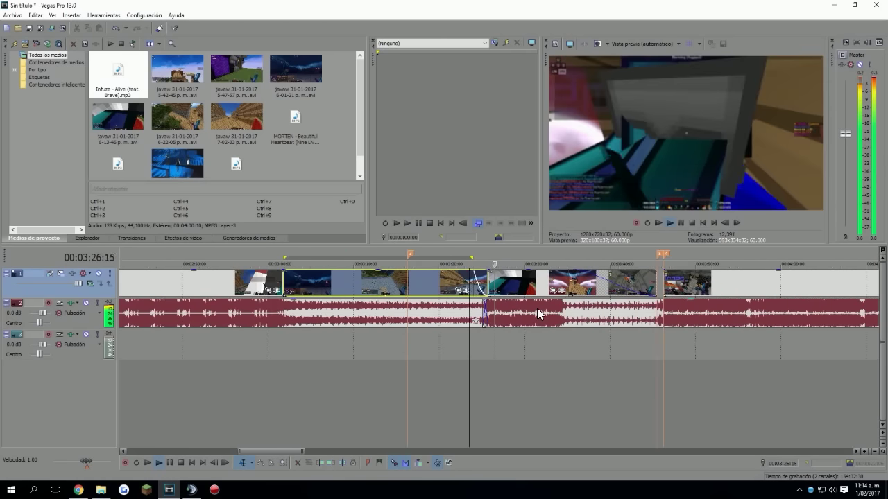
pyautogui.click(678, 223)
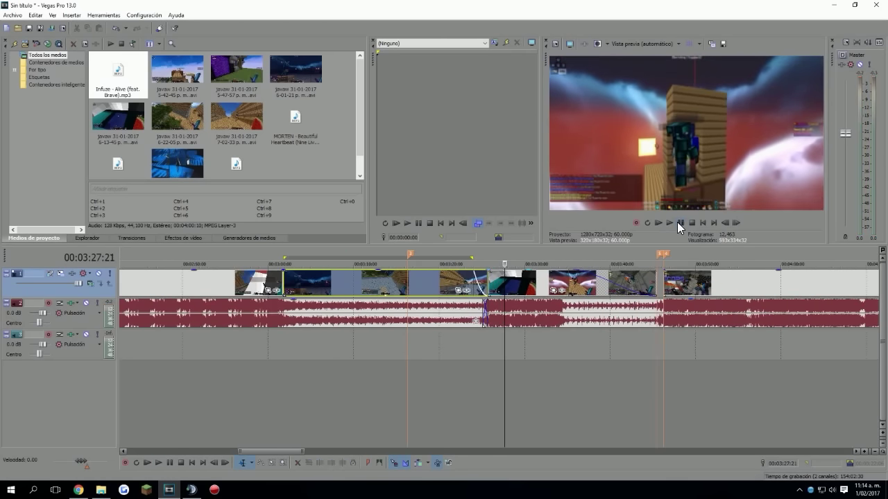
# Play back the clip's long fade-out from 00:03:34:10 through the gap, pausing shortly after the next clip starts.
pyautogui.click(563, 286)
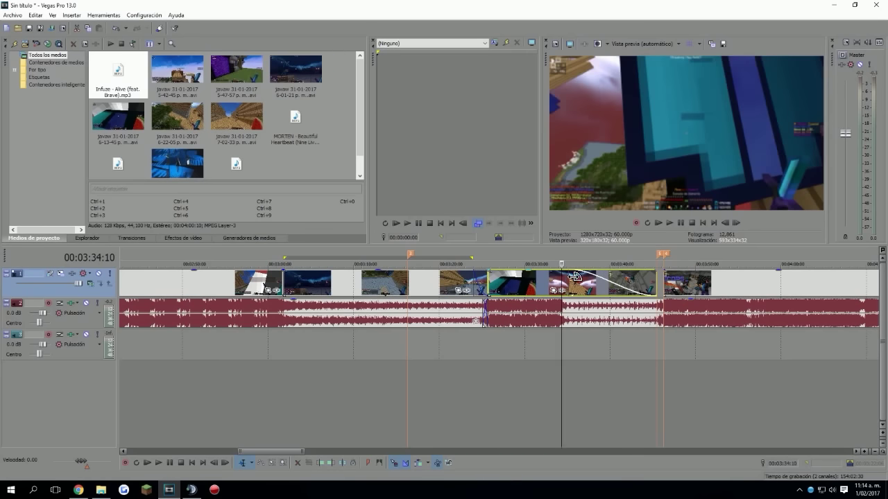
pyautogui.moveTo(574, 277)
pyautogui.mouseDown()
pyautogui.moveTo(655, 282)
pyautogui.moveTo(559, 277)
pyautogui.moveTo(570, 274)
pyautogui.mouseUp()
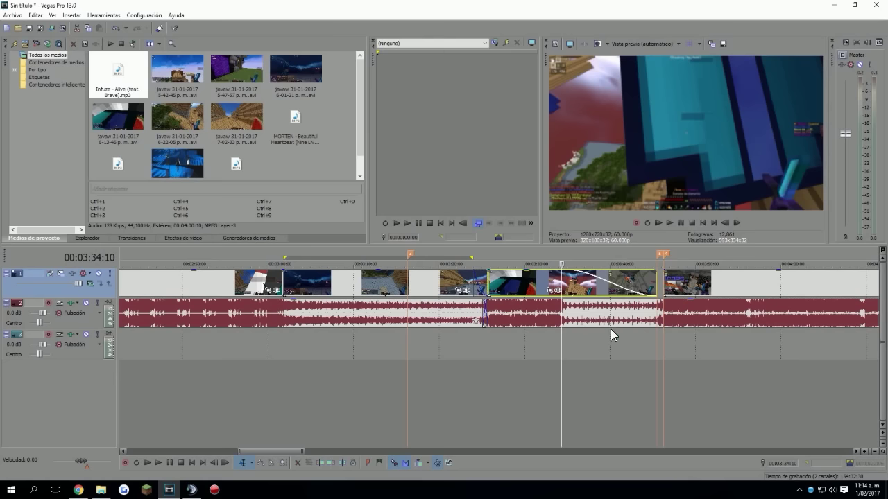
pyautogui.hscroll(2, 609, 327)
pyautogui.click(669, 219)
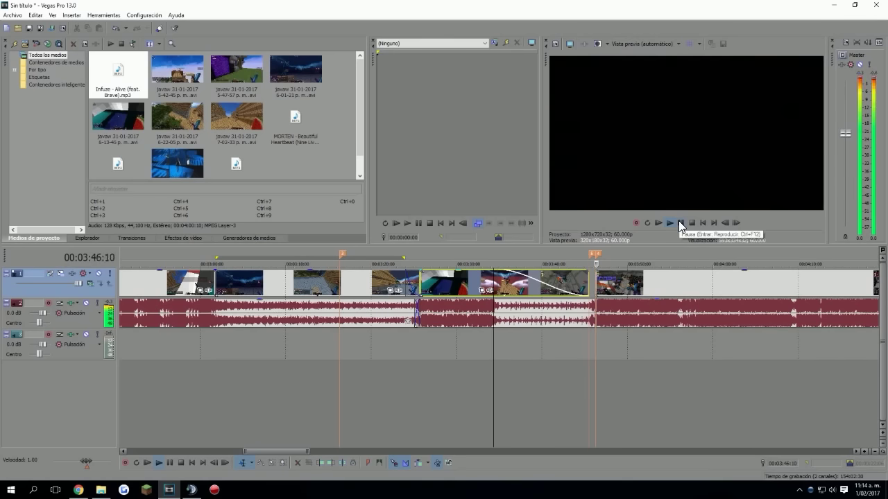
pyautogui.click(678, 221)
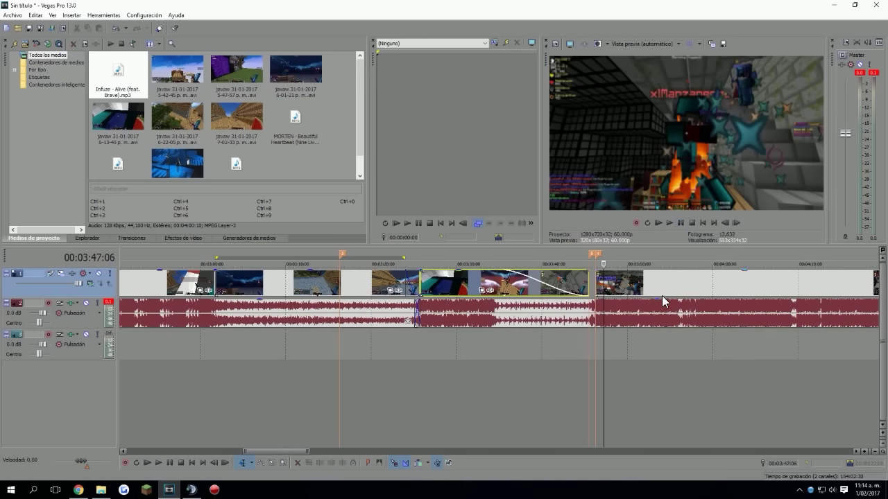
# Examine the gameplay clip following the fade-out gap, including the frames at 00:03:55:00 and 00:04:03:10.
pyautogui.scroll(-2, 624, 322)
pyautogui.scroll(4, 624, 322)
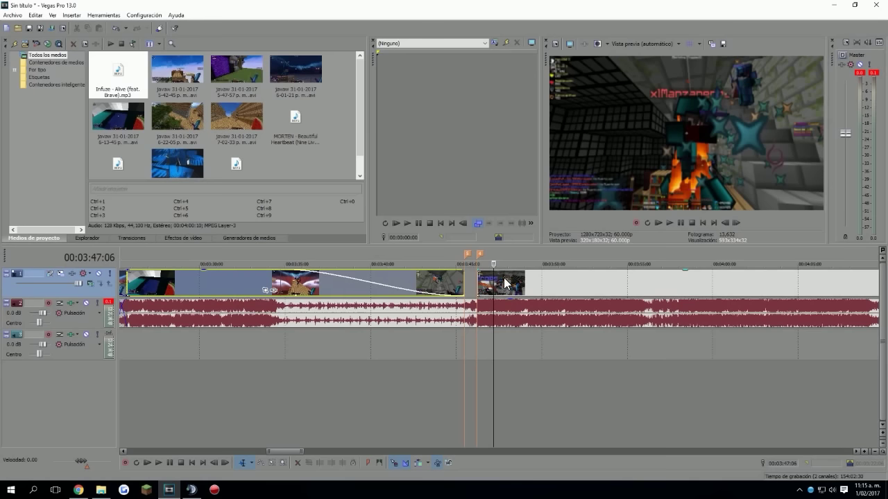
pyautogui.click(532, 285)
pyautogui.scroll(-2, 546, 285)
pyautogui.click(540, 281)
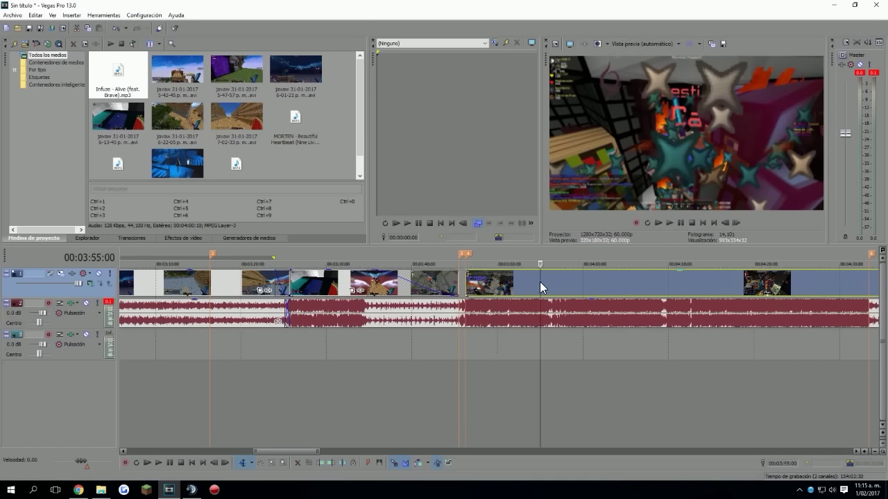
pyautogui.click(610, 282)
pyautogui.scroll(-3, 610, 282)
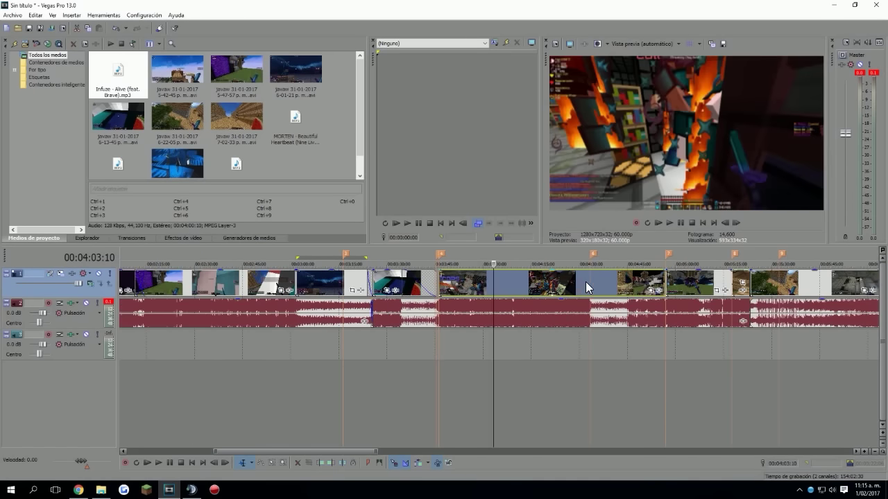
# Examine the footage around marker 6 at 00:04:33:12, including the frames at 00:04:32:06, 00:04:41:15 and 00:04:37:12.
pyautogui.click(585, 281)
pyautogui.scroll(5, 585, 282)
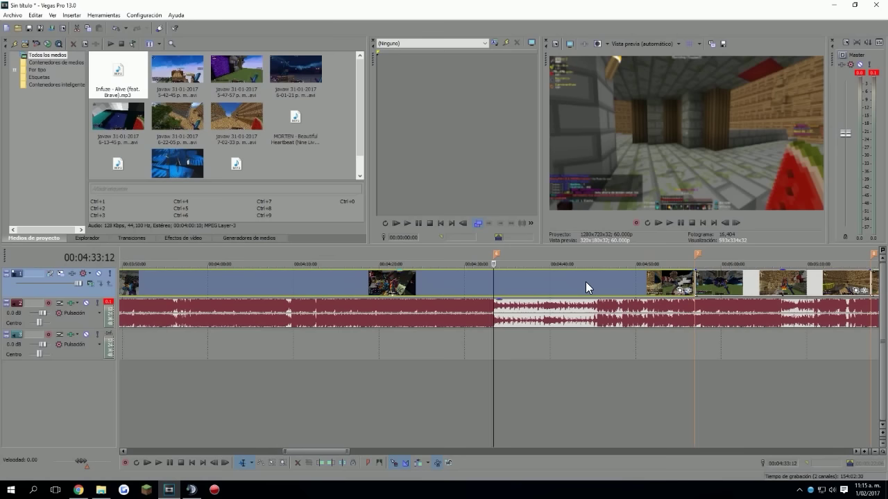
pyautogui.scroll(-3, 585, 281)
pyautogui.click(488, 278)
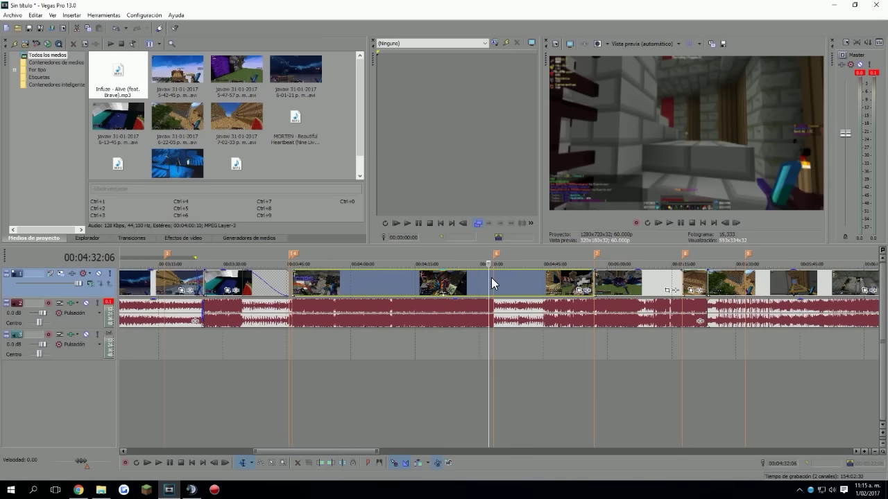
pyautogui.click(492, 277)
pyautogui.click(528, 284)
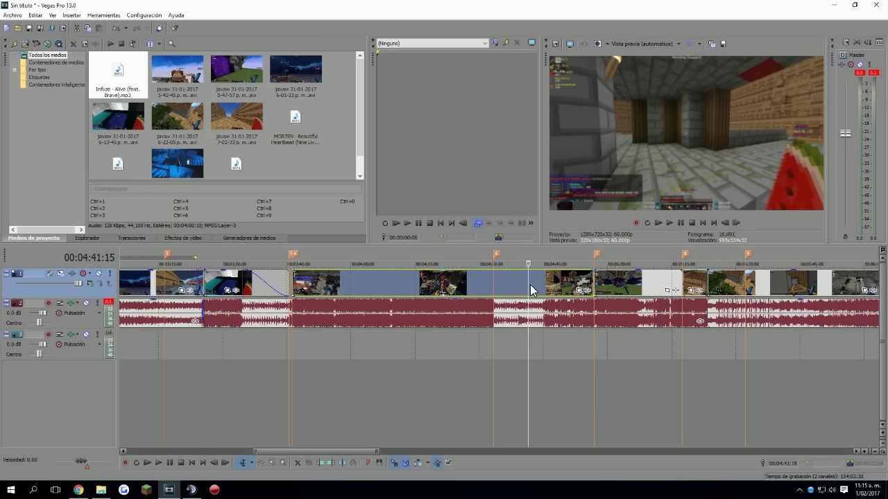
pyautogui.click(510, 281)
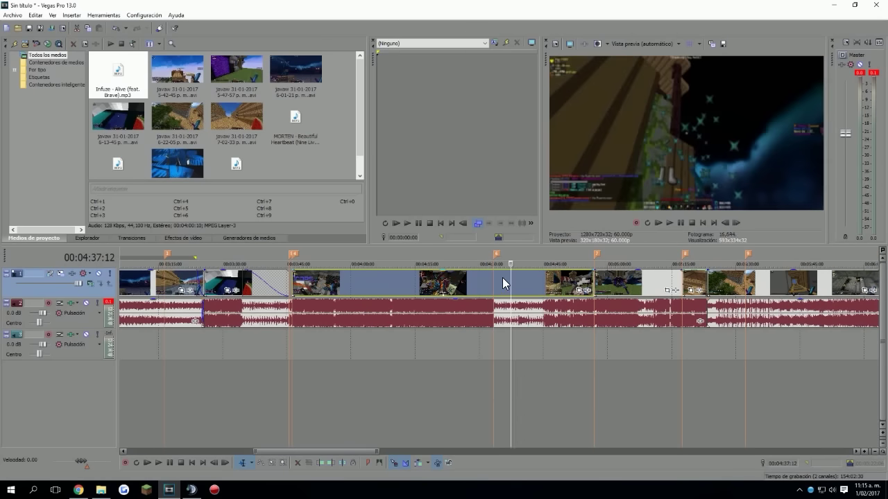
# Examine the clip's end at 00:04:43:26 and play back from the cut at marker 7, at 00:04:56:27.
pyautogui.click(522, 278)
pyautogui.click(538, 280)
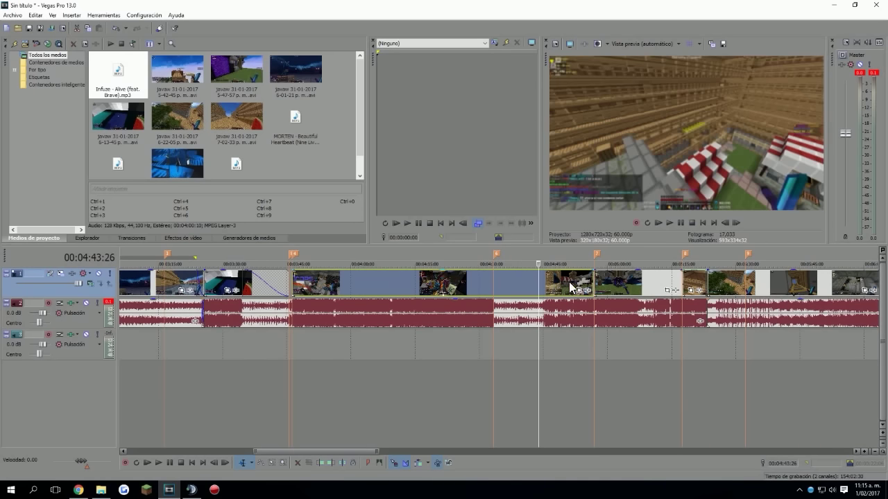
pyautogui.doubleClick(589, 290)
pyautogui.click(595, 288)
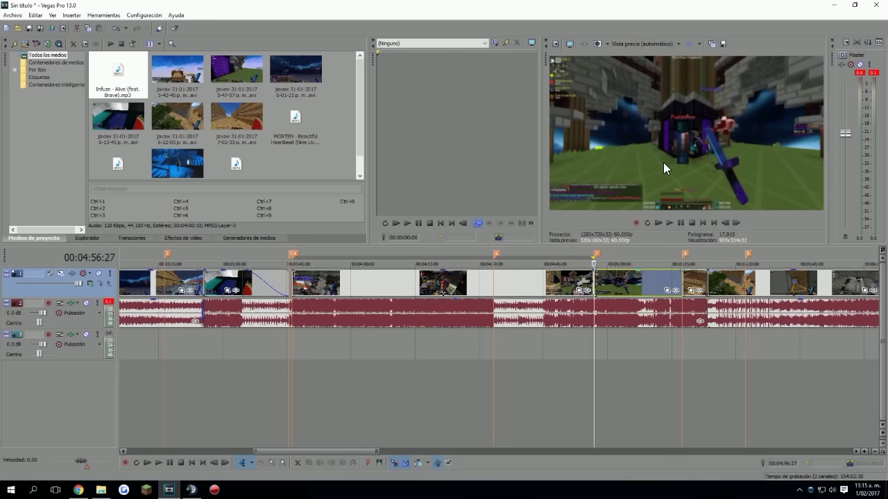
pyautogui.press('space')
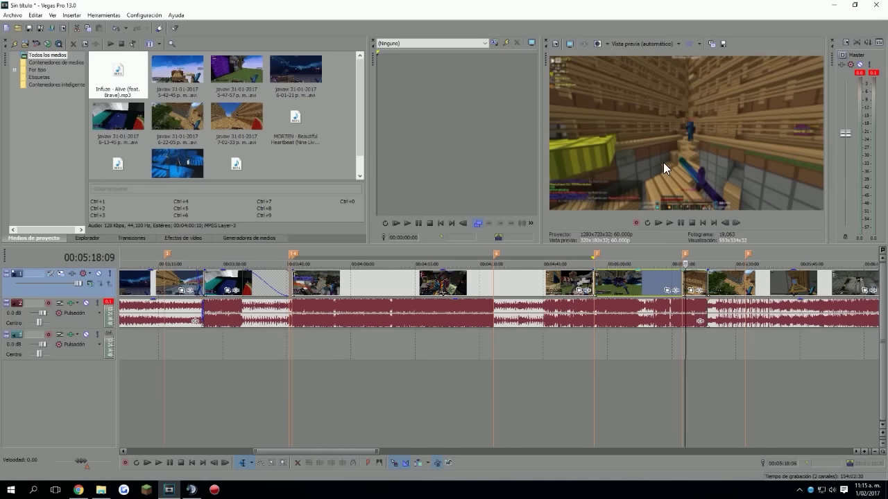
# Check the cut at marker 8 frame by frame, moving back and forth around 00:05:18:12.
pyautogui.press('Left')
pyautogui.press('Left')
pyautogui.press('Left')
pyautogui.press('Left')
pyautogui.press('Left')
pyautogui.press('Left')
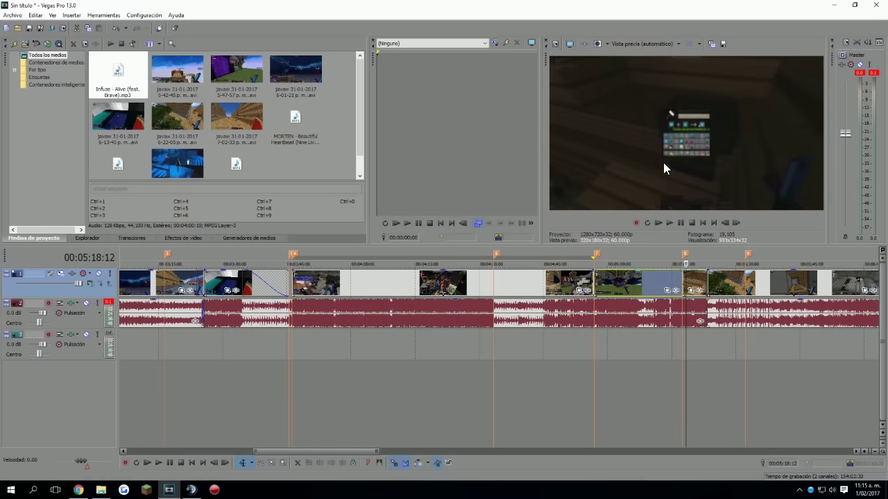
pyautogui.press('Right')
pyautogui.press('Right')
pyautogui.press('Right')
pyautogui.press('Right')
pyautogui.press('Right')
pyautogui.press('Right')
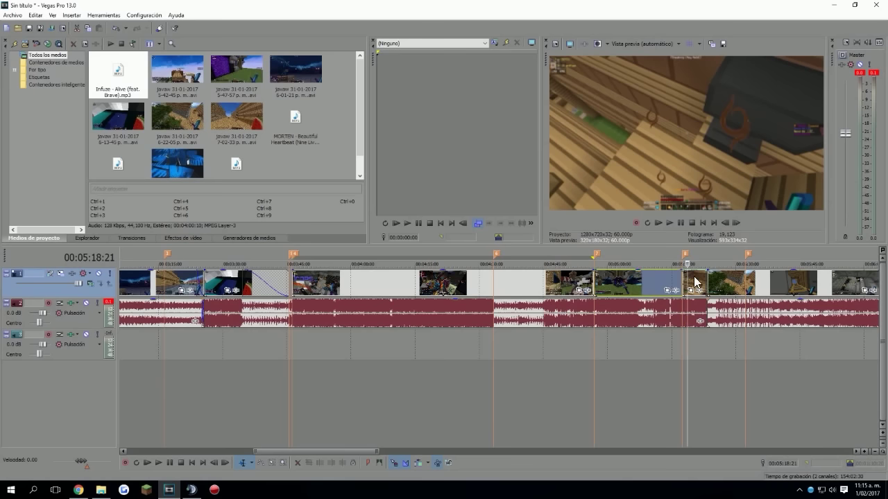
# Play back the short clip after marker 8 from 00:05:18:21 and its crossfade, pausing in the following clip at 00:05:27:09.
pyautogui.press('space')
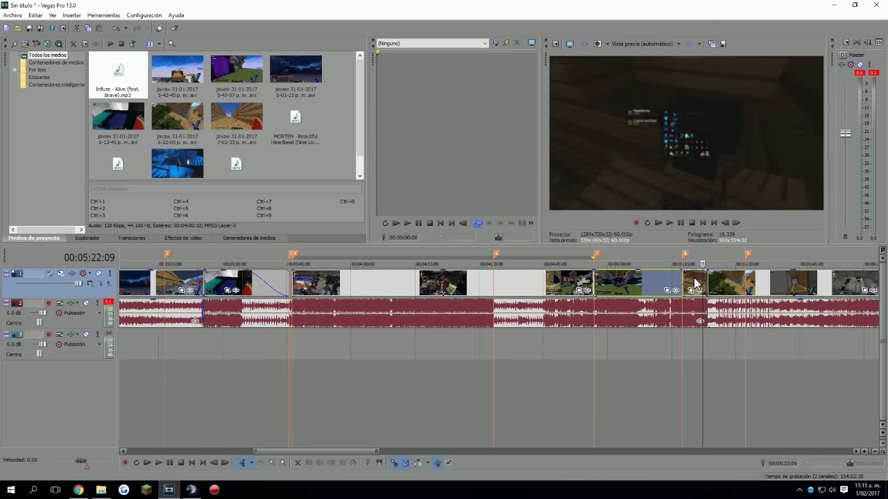
pyautogui.scroll(4, 699, 291)
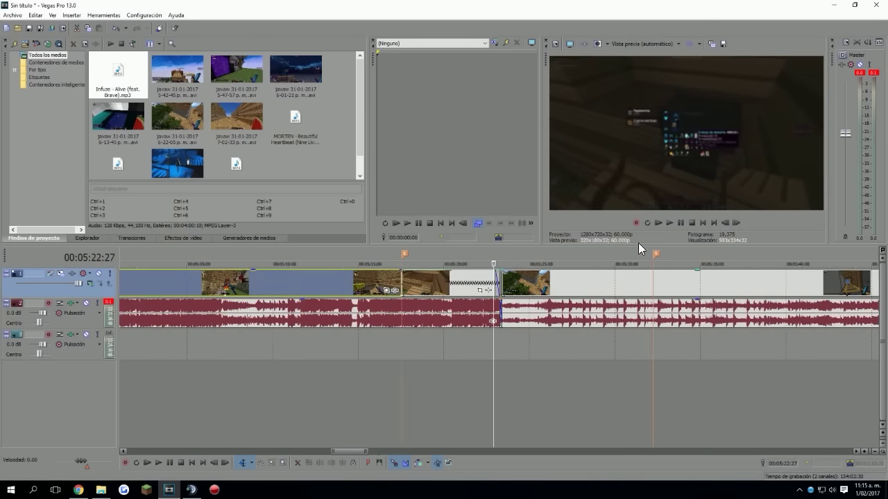
pyautogui.scroll(5, 610, 279)
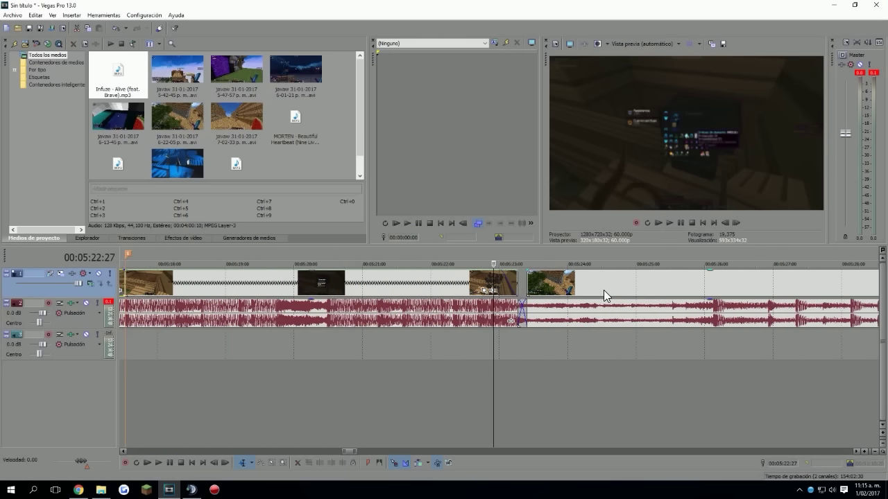
pyautogui.click(670, 221)
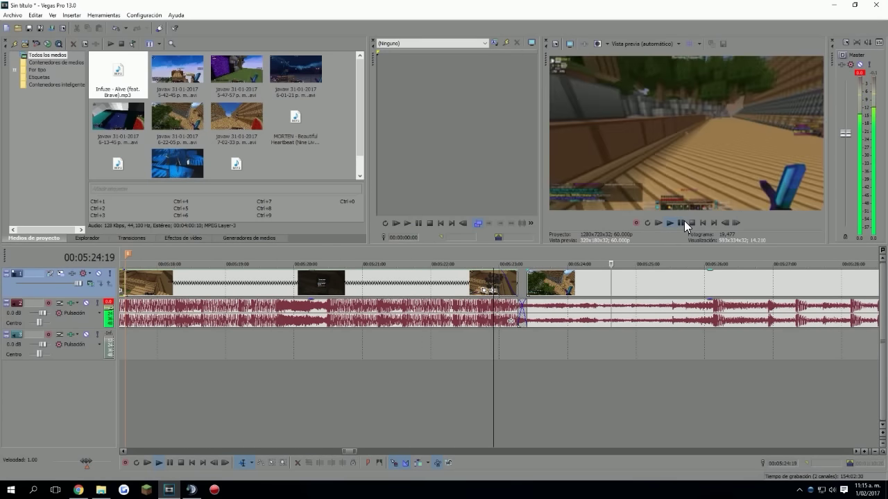
pyautogui.scroll(-3, 656, 266)
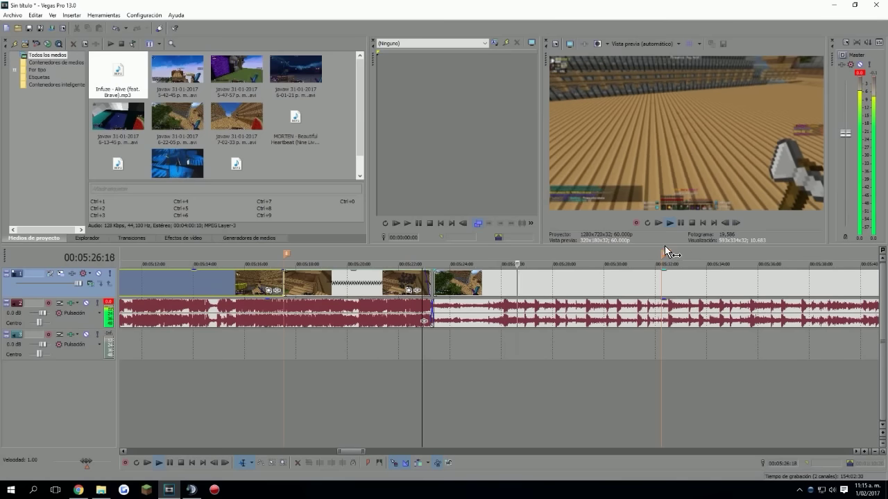
pyautogui.click(679, 223)
pyautogui.scroll(-3, 541, 305)
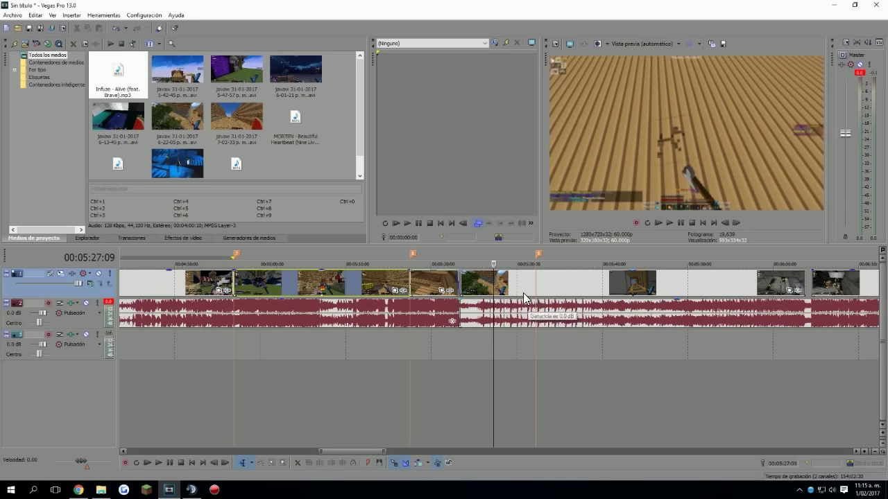
# Delete marker 9 at 00:05:32:07.
pyautogui.click(534, 277)
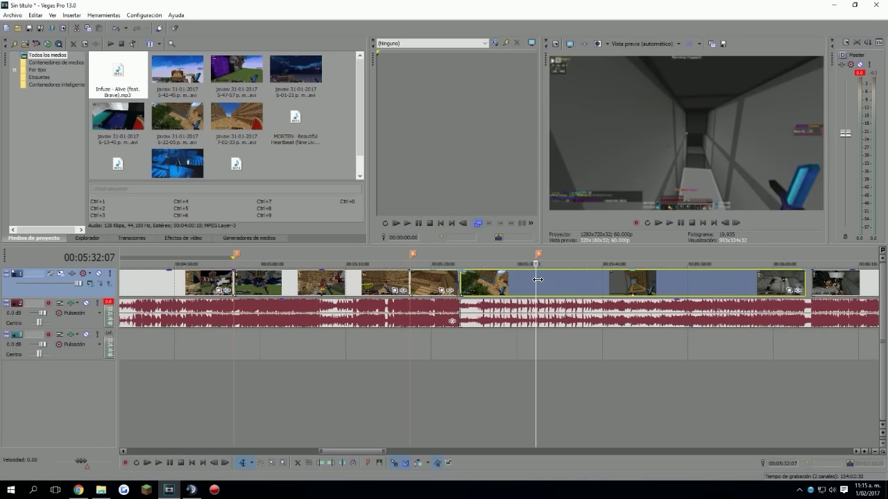
pyautogui.scroll(-2, 538, 313)
pyautogui.scroll(3, 538, 314)
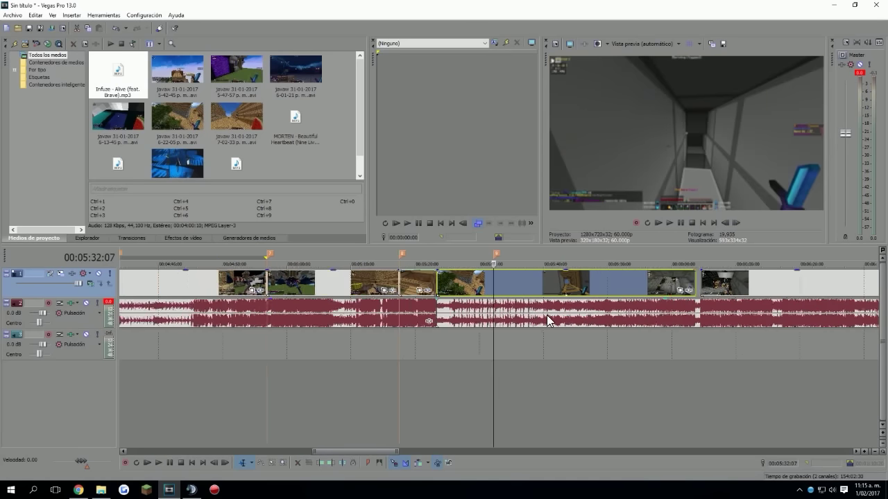
pyautogui.rightClick(497, 254)
pyautogui.click(518, 282)
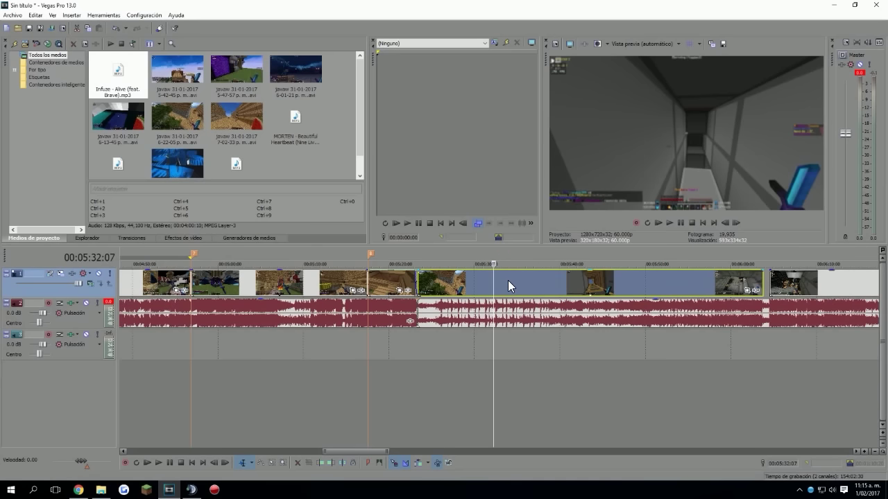
# Examine the clip's frames at 00:05:41:15 and 00:05:58:22, and play from 00:06:02:27 through the cut, pausing at 00:06:06:02.
pyautogui.click(572, 283)
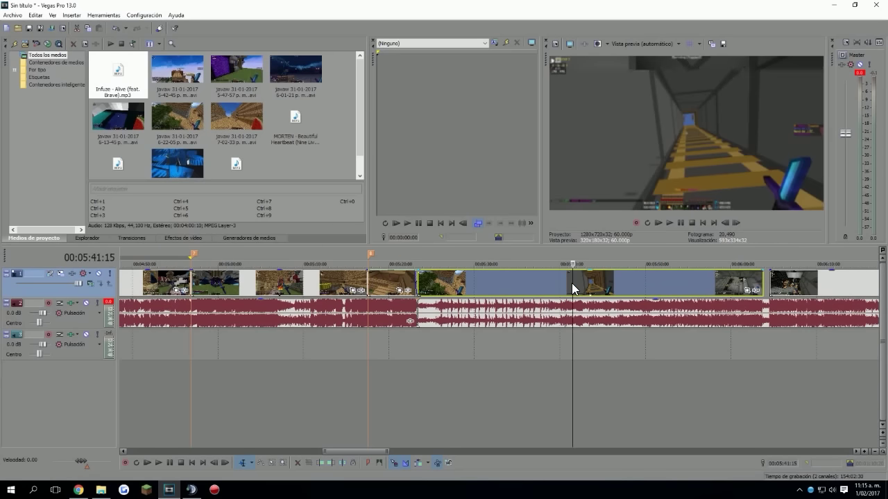
pyautogui.click(652, 289)
pyautogui.click(719, 285)
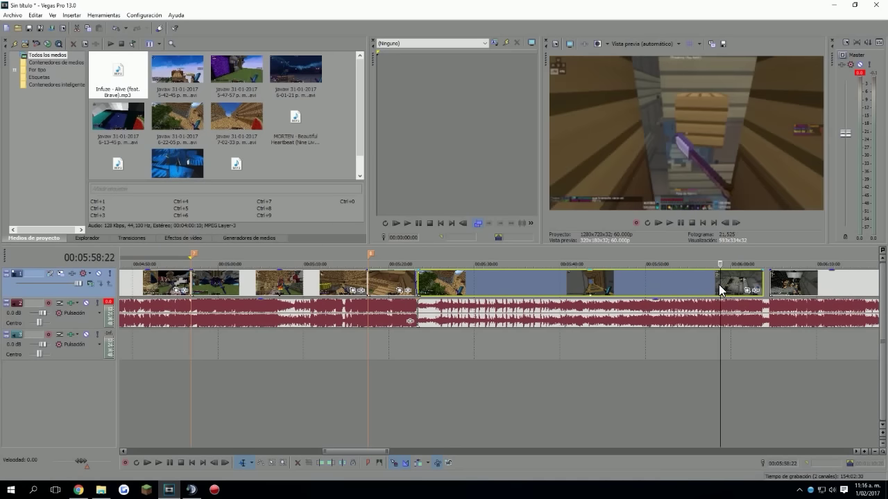
pyautogui.click(755, 276)
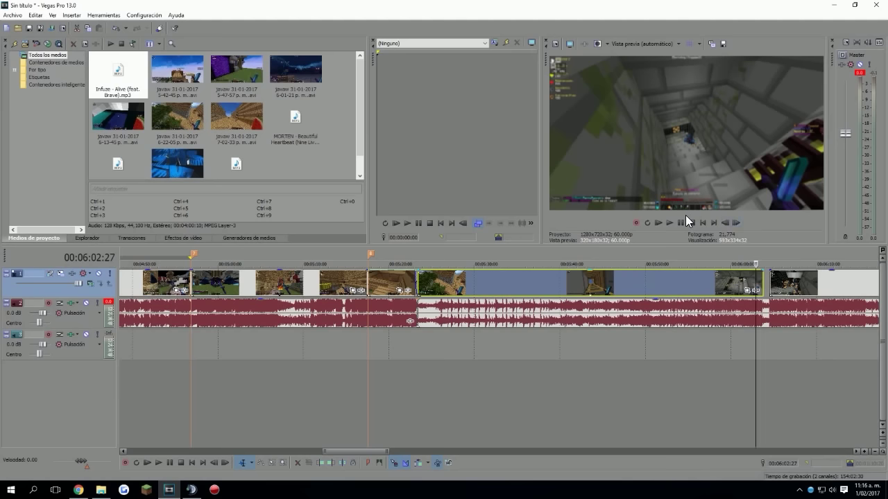
pyautogui.click(666, 224)
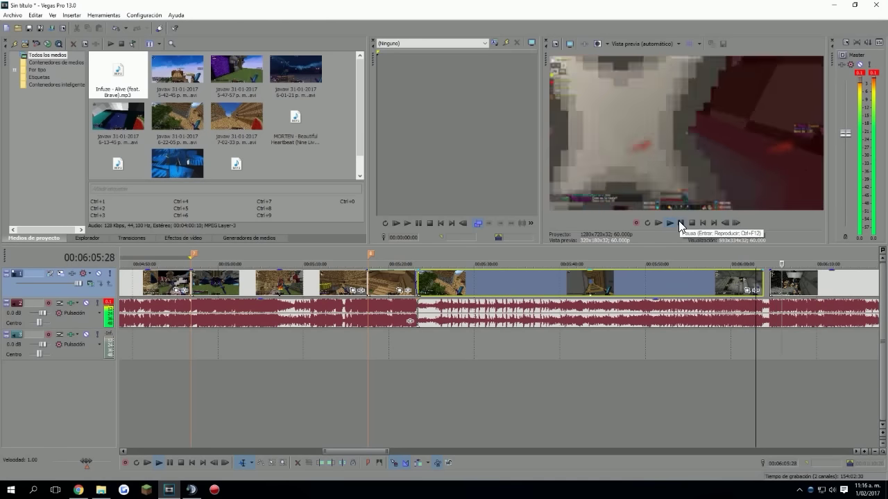
pyautogui.click(679, 222)
# Inspect the footage at 00:07:25:06 and play from 00:07:37:23 across marker 10, pausing near the end of the short clip after it.
pyautogui.scroll(-2, 660, 320)
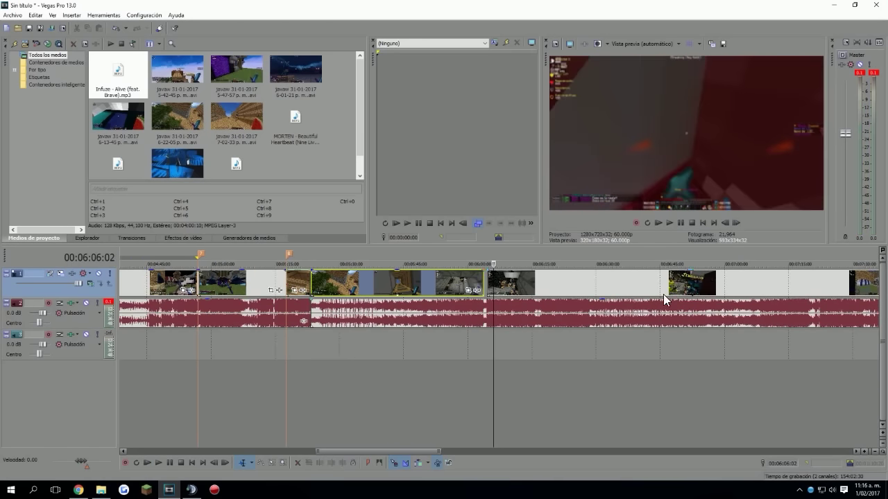
pyautogui.scroll(-3, 582, 333)
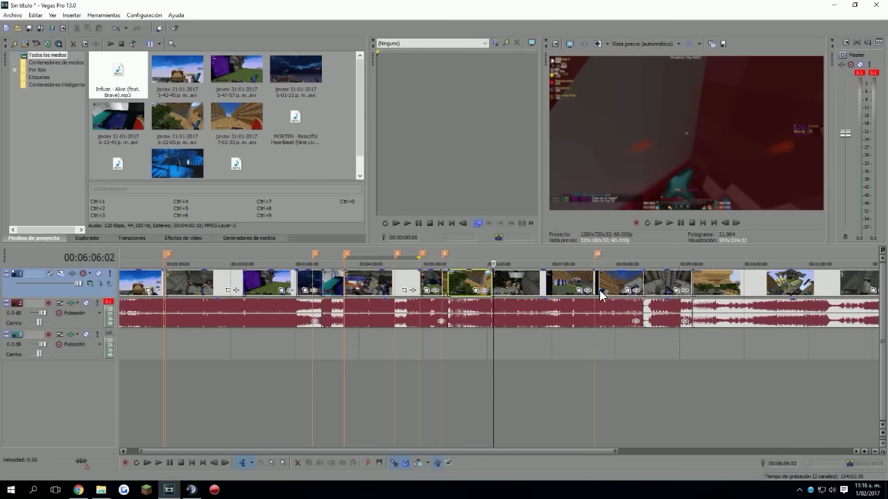
pyautogui.click(577, 277)
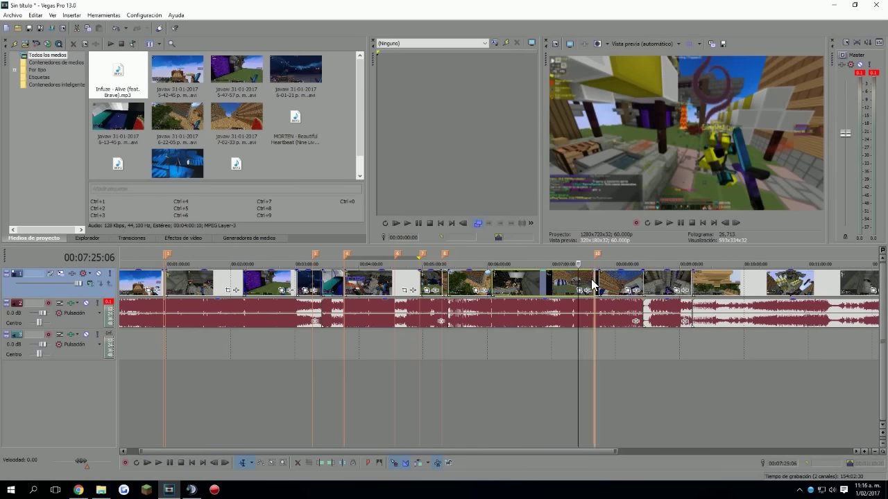
pyautogui.click(593, 282)
pyautogui.scroll(3, 592, 284)
pyautogui.click(484, 291)
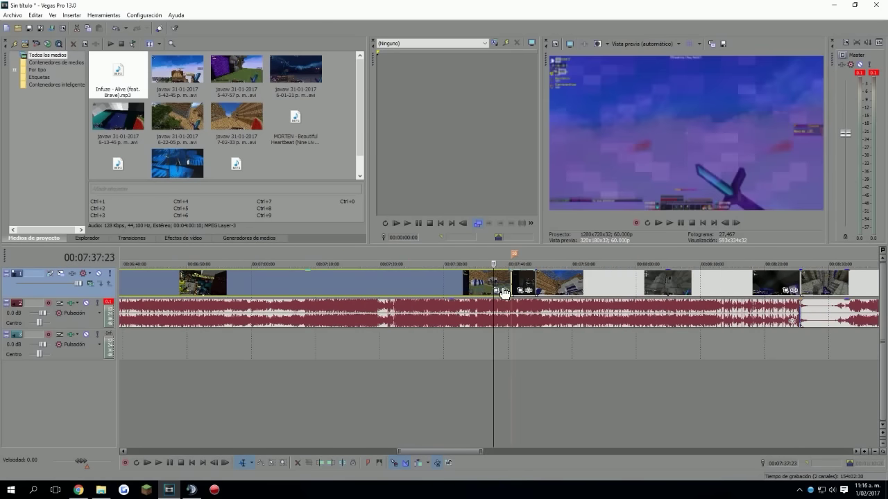
pyautogui.click(667, 222)
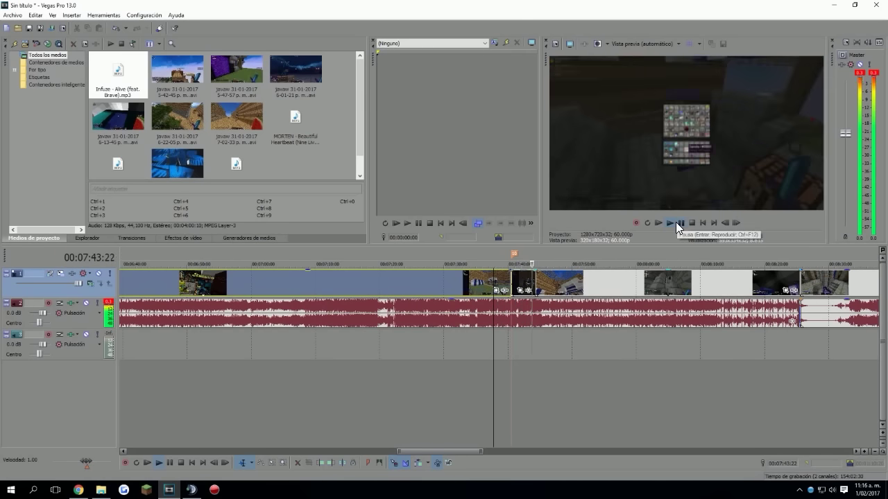
pyautogui.click(675, 222)
# Examine the clips after marker 10, including the frames at 00:07:42:12, 00:07:55:15, 00:08:19:07 and 00:08:24:10.
pyautogui.click(525, 277)
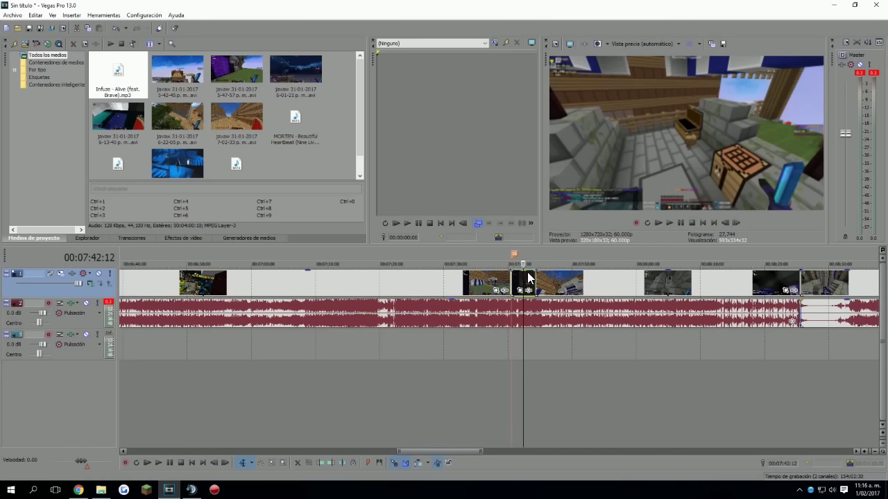
pyautogui.click(545, 281)
pyautogui.click(607, 281)
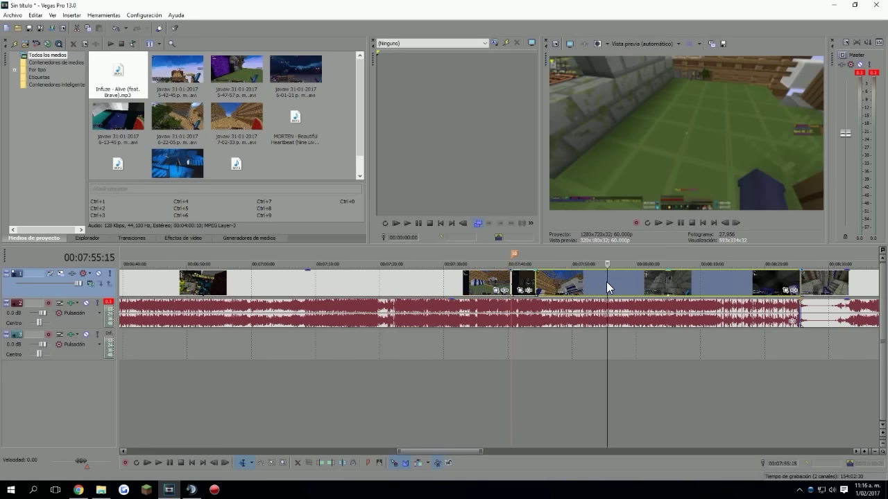
pyautogui.click(681, 282)
pyautogui.click(760, 283)
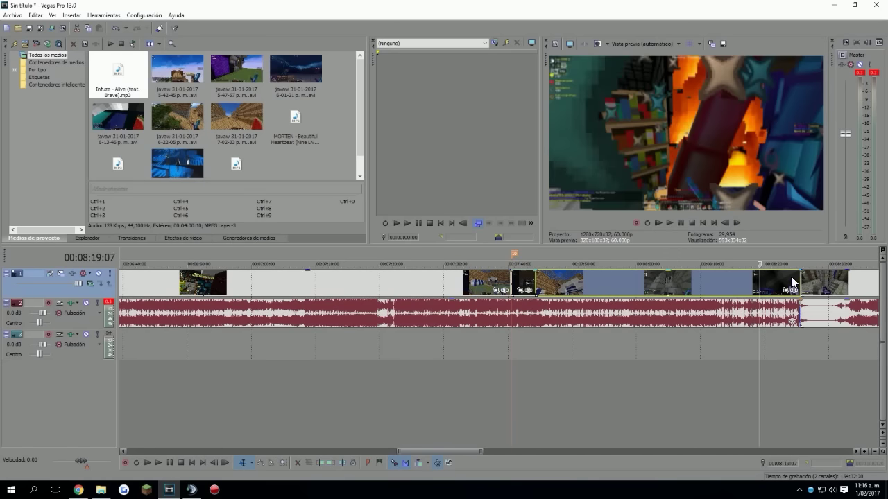
pyautogui.click(792, 277)
# Examine the clip that starts just after 00:08:24:10, including its frame at 00:08:39:06, against the quiet section of music.
pyautogui.scroll(-2, 746, 282)
pyautogui.scroll(3, 746, 281)
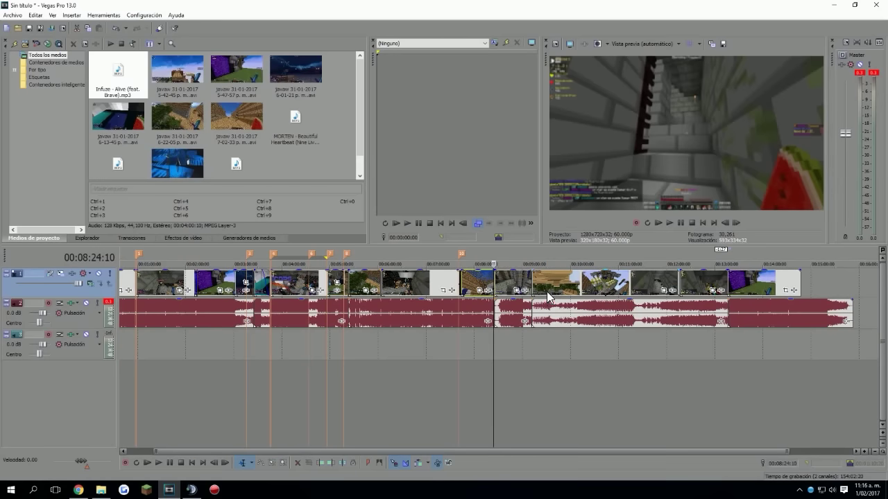
pyautogui.scroll(-4, 520, 284)
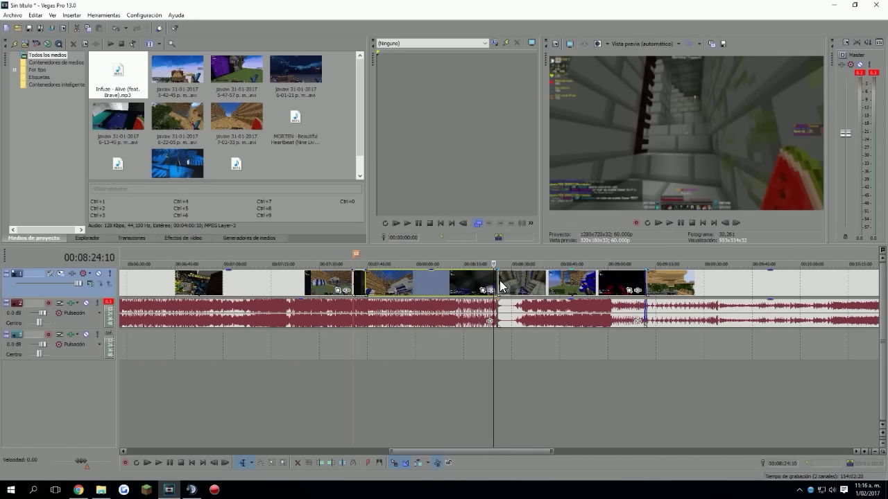
pyautogui.click(540, 283)
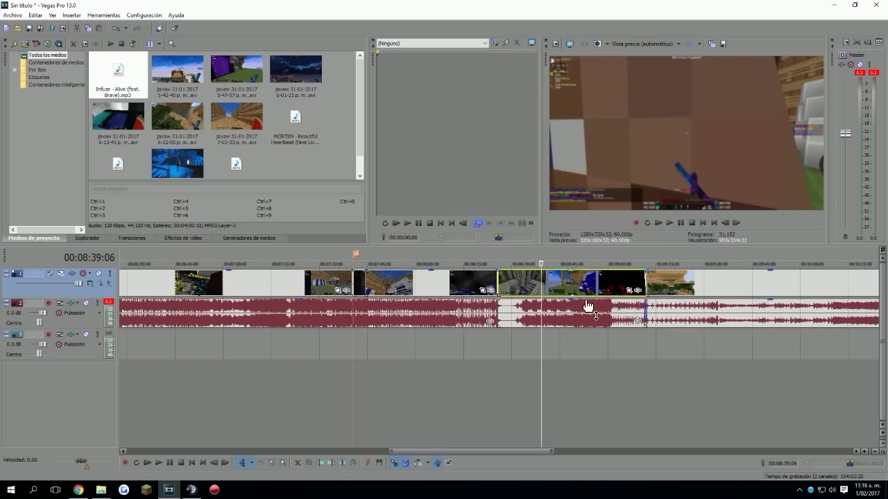
pyautogui.click(498, 286)
pyautogui.scroll(-3, 513, 318)
# Compare the song segments at 00:08:49:09, 00:04:06:21 and 00:10:42:28 with the project's music files, including thefaded. - Sixes.mp3.
pyautogui.click(514, 318)
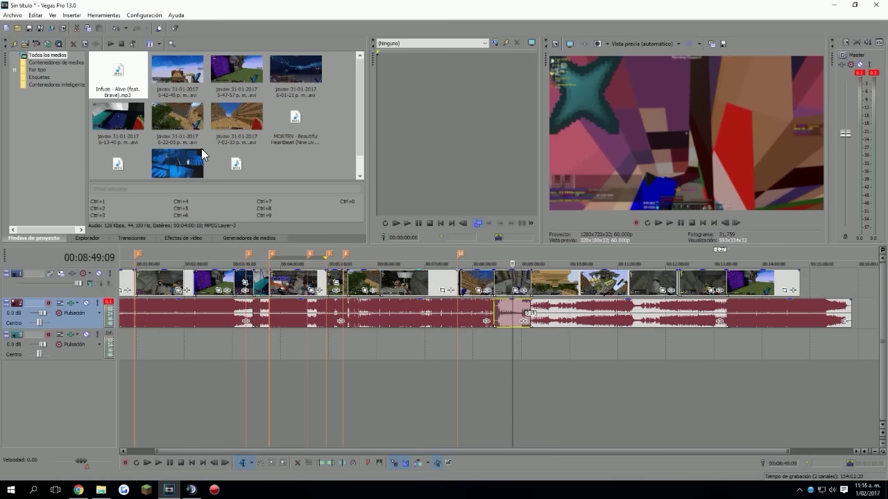
pyautogui.scroll(-1, 201, 149)
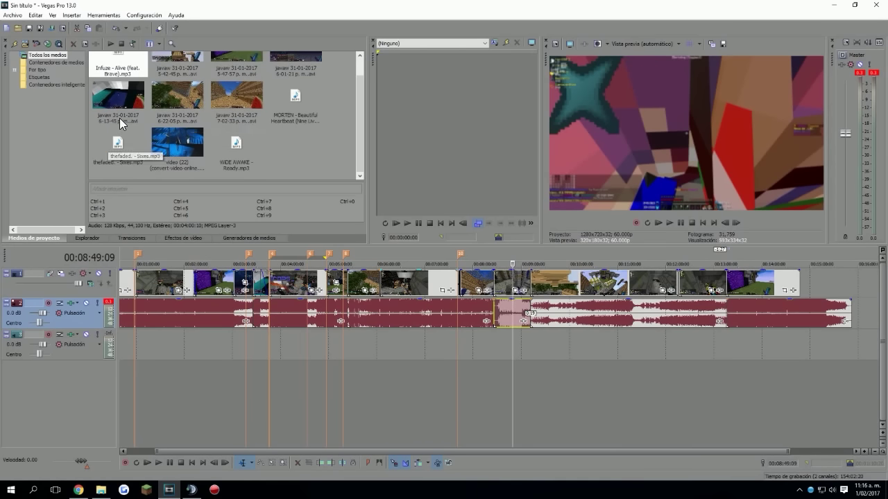
pyautogui.click(118, 147)
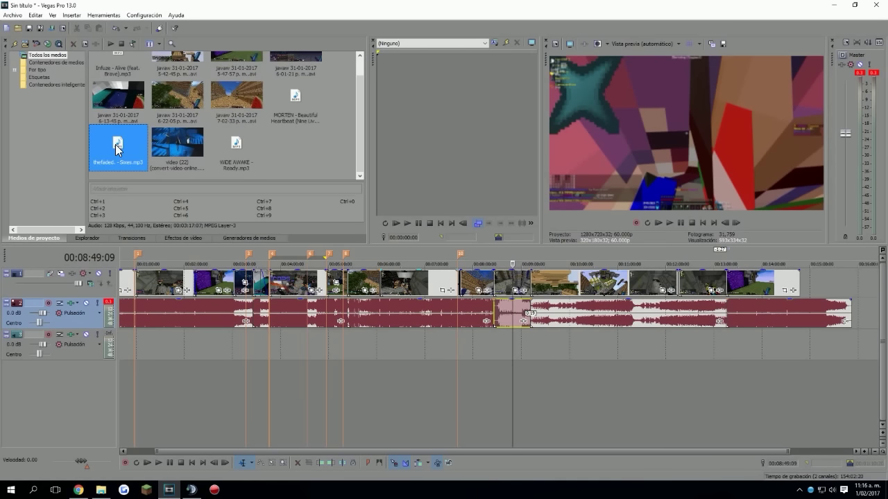
pyautogui.click(285, 308)
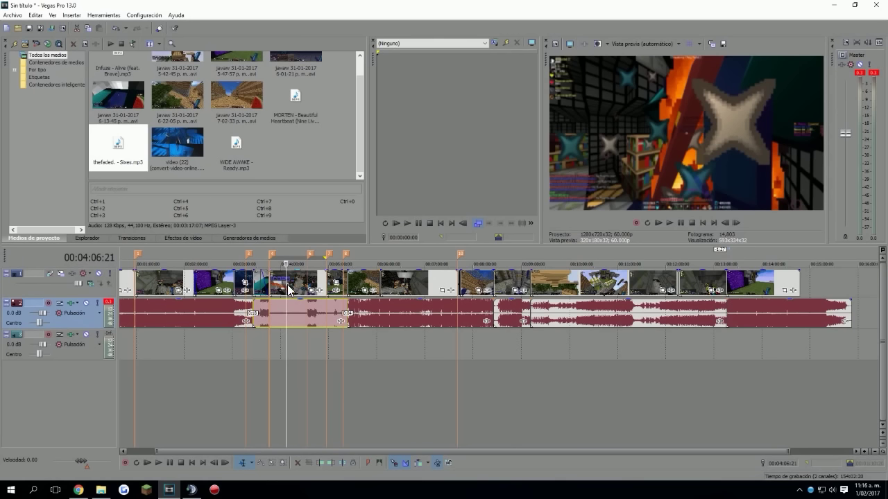
pyautogui.click(267, 309)
pyautogui.click(517, 312)
pyautogui.click(602, 312)
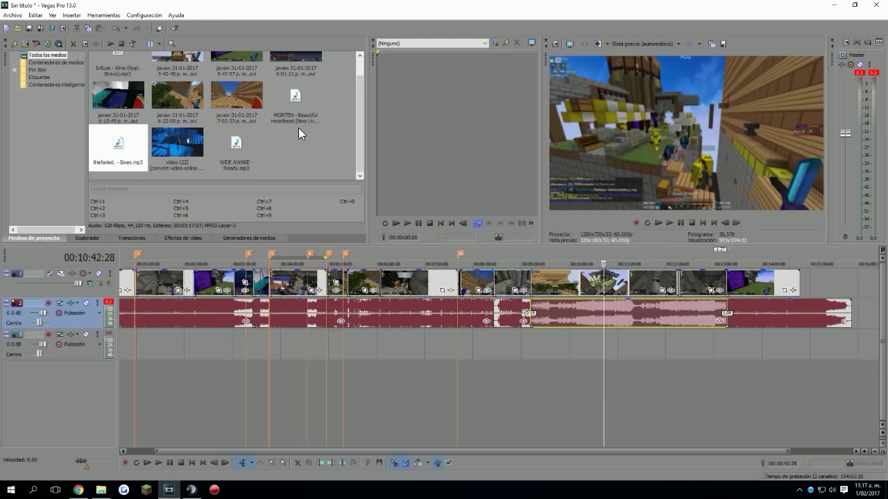
pyautogui.scroll(1, 279, 172)
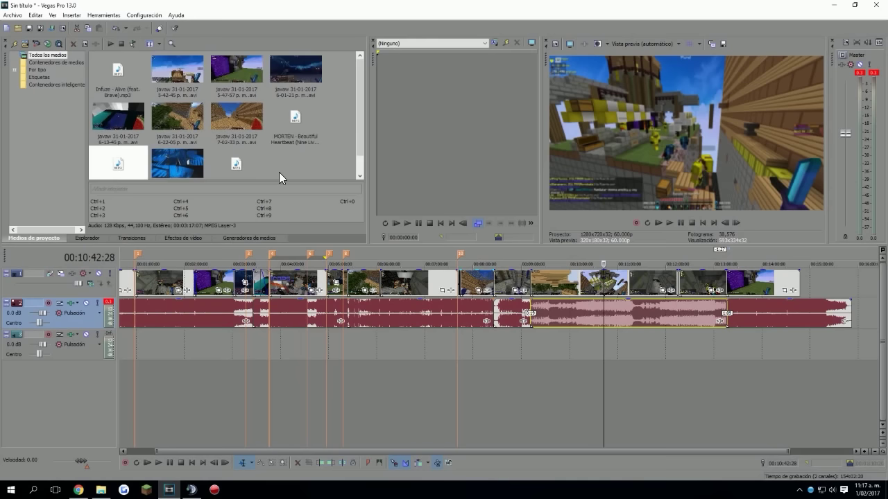
# Play the end of the selected song segment from 00:13:09:29, pausing at 00:13:15:12 just before the last clip.
pyautogui.scroll(-1, 279, 165)
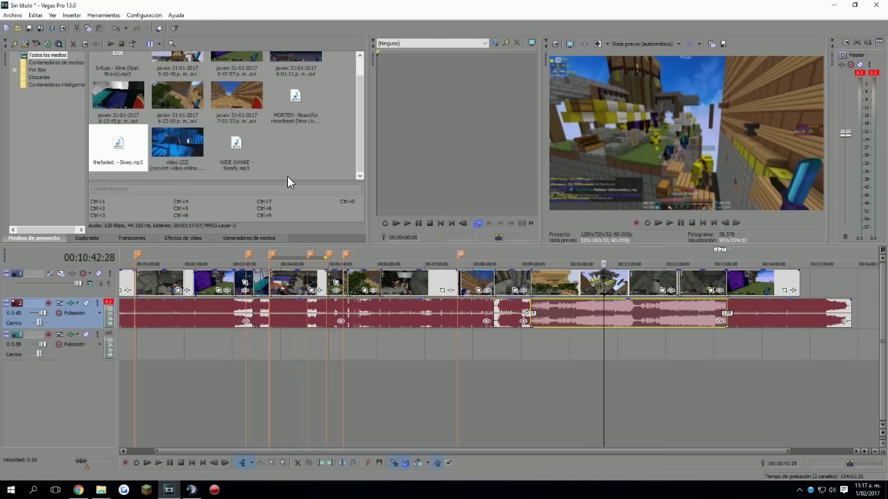
pyautogui.click(713, 301)
pyautogui.click(721, 306)
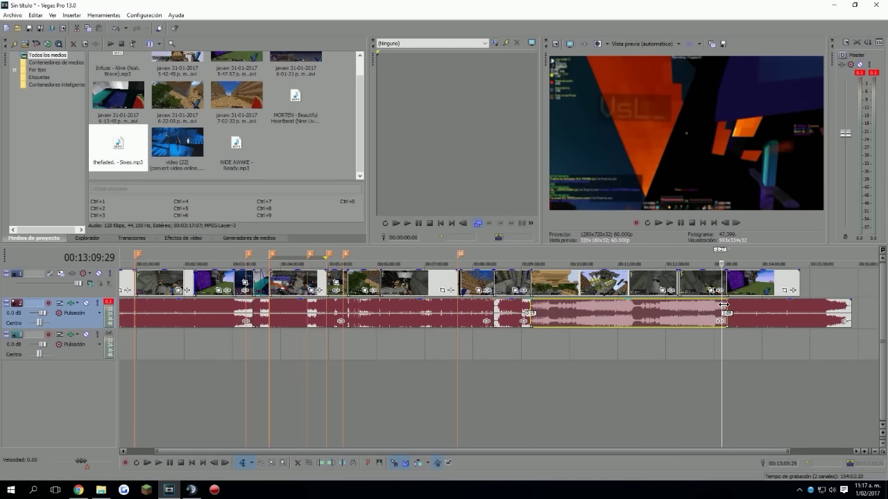
pyautogui.click(670, 223)
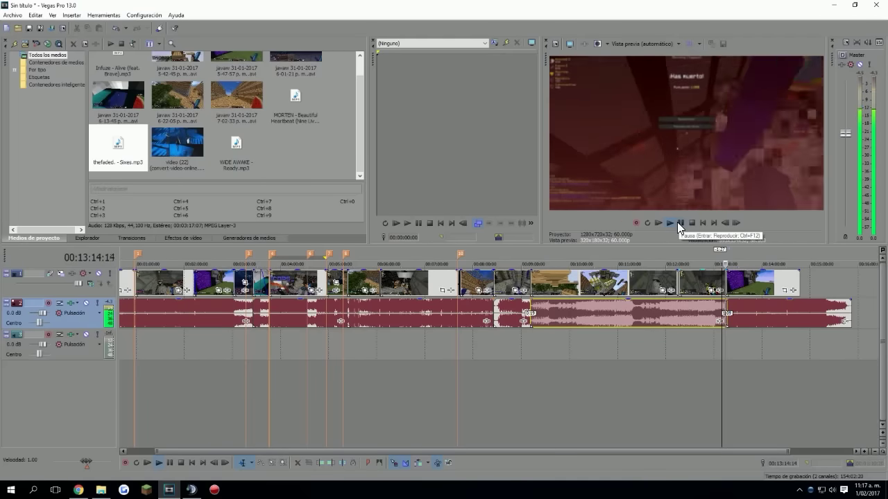
pyautogui.click(677, 222)
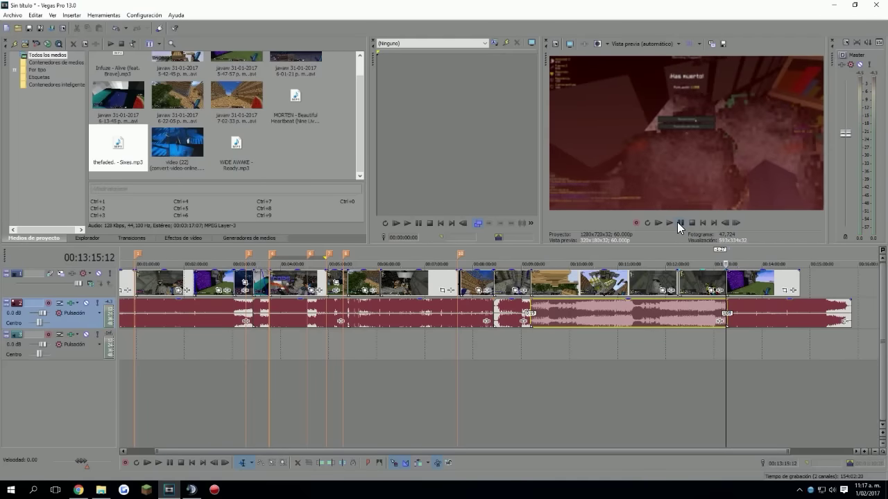
# Play the audio crossfade into the final song from 00:13:15:12 and go back to 00:13:17:10 on the last clip.
pyautogui.scroll(5, 707, 285)
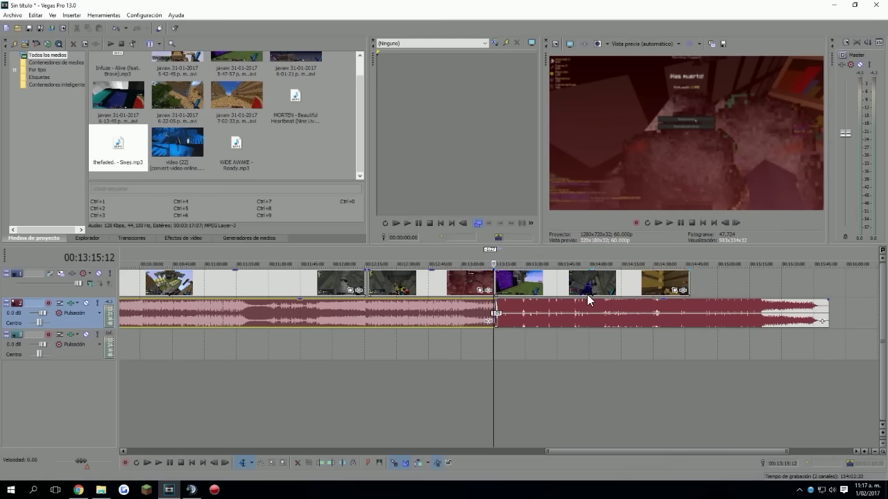
pyautogui.scroll(4, 587, 326)
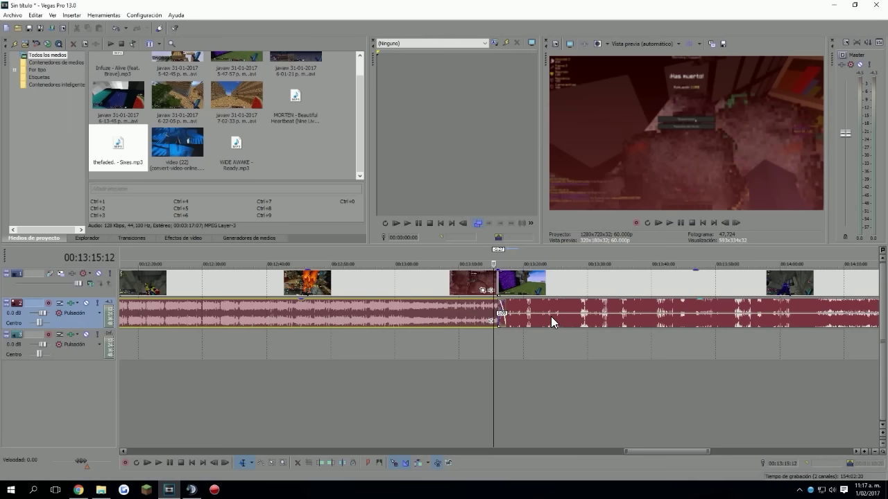
pyautogui.click(670, 222)
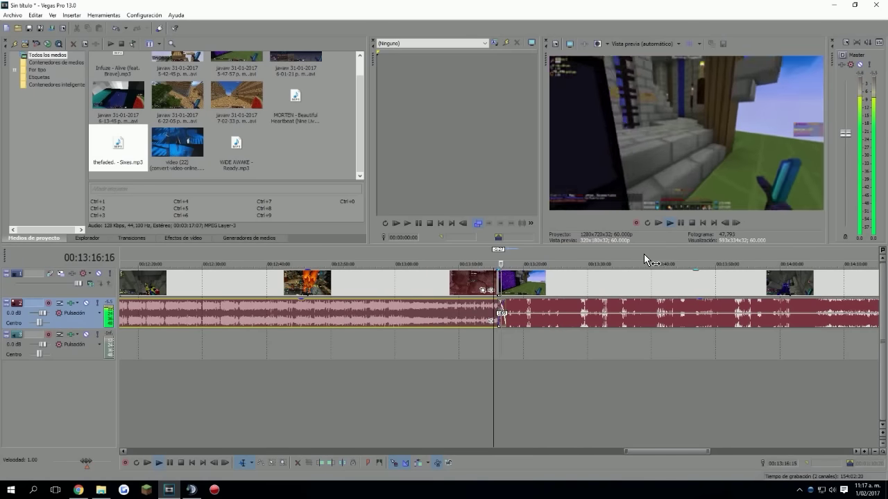
pyautogui.click(679, 224)
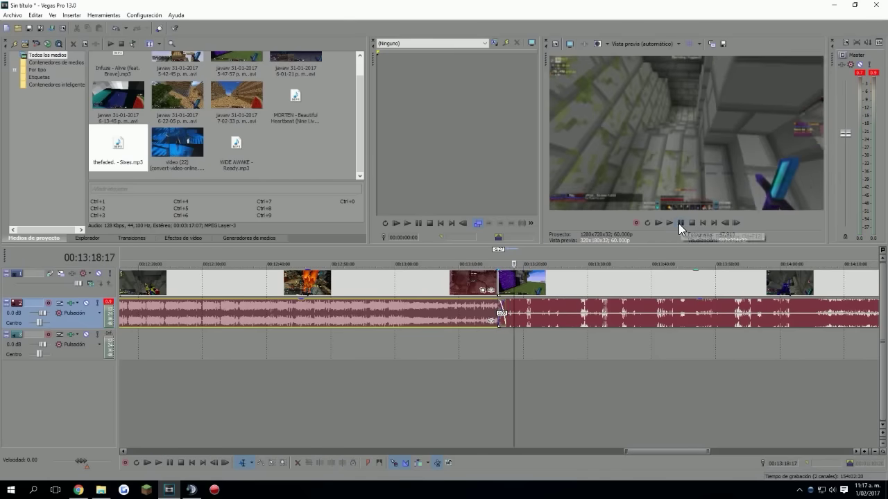
pyautogui.click(505, 283)
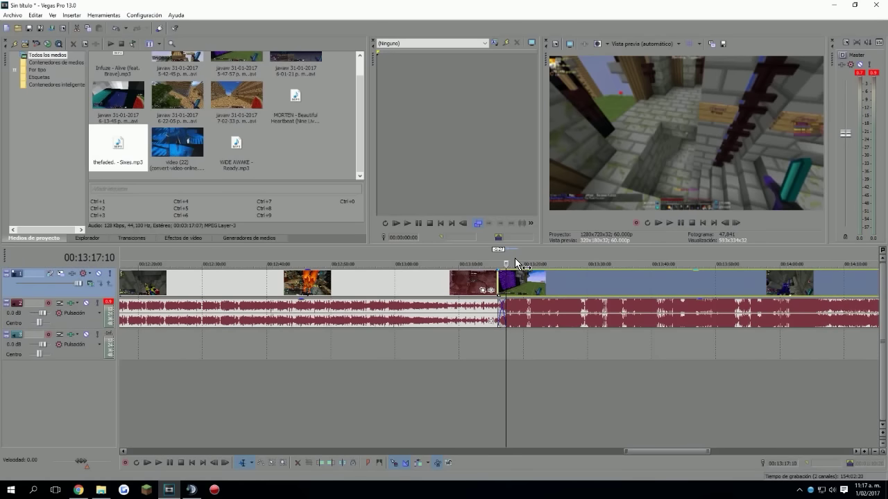
# Apply the Desenfoque gaussiano effect with the Desenfoque medio preset to the last gameplay clip.
pyautogui.scroll(-4, 640, 307)
pyautogui.scroll(-4, 319, 316)
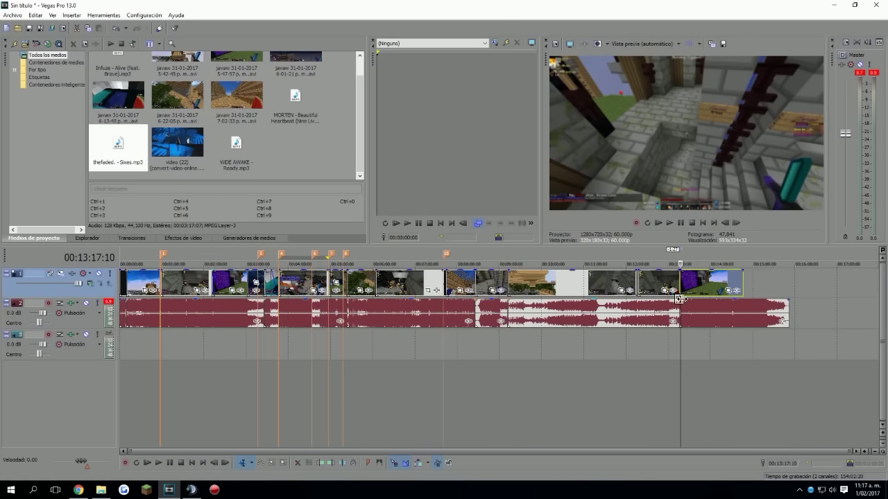
pyautogui.scroll(8, 689, 286)
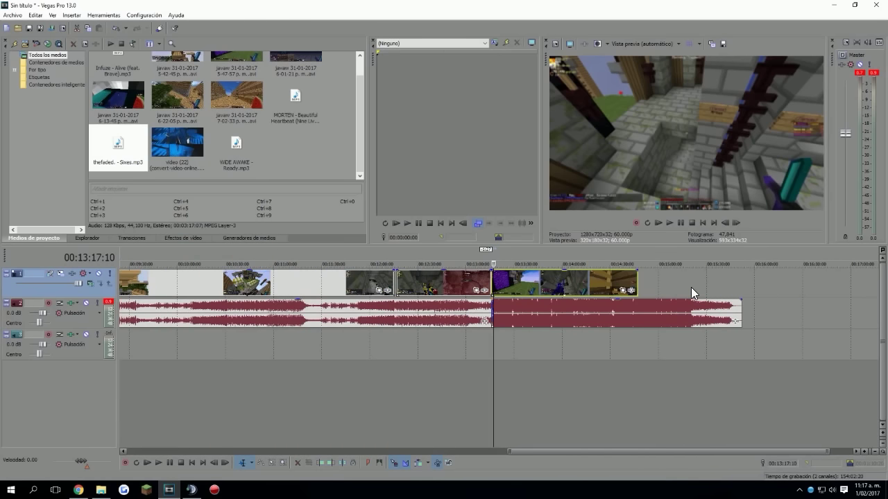
pyautogui.click(187, 238)
pyautogui.scroll(-3, 54, 178)
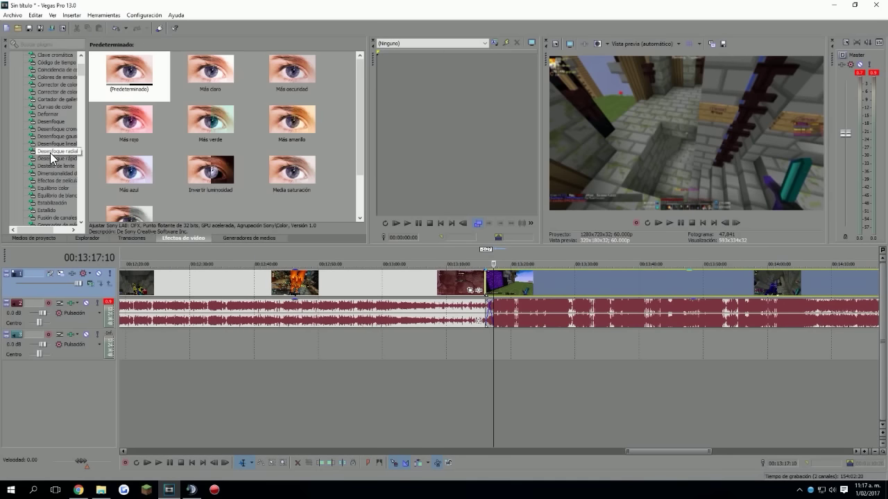
pyautogui.click(59, 136)
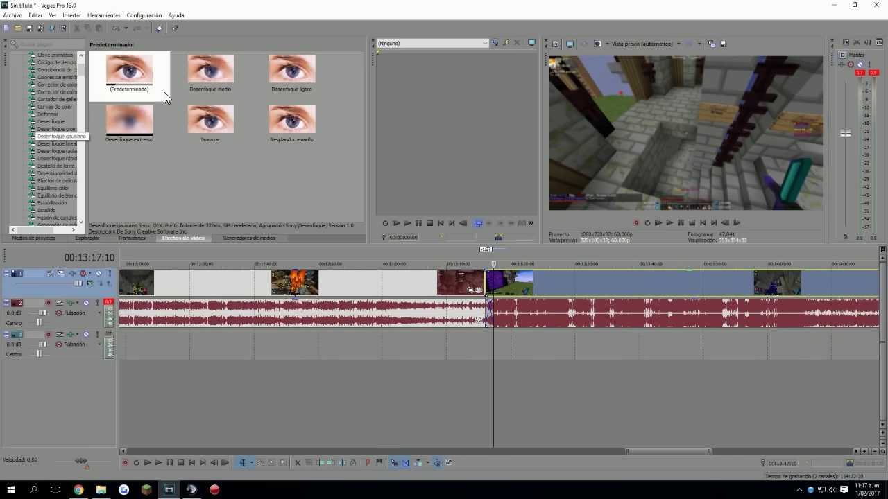
pyautogui.moveTo(204, 73); pyautogui.dragTo(403, 119)
pyautogui.moveTo(575, 282); pyautogui.dragTo(574, 285)
pyautogui.click(474, 55)
# Examine the blurred last clip at its start, 00:14:14:21, 00:13:32:00, 00:13:23:11 and 00:14:30:21.
pyautogui.scroll(-3, 510, 333)
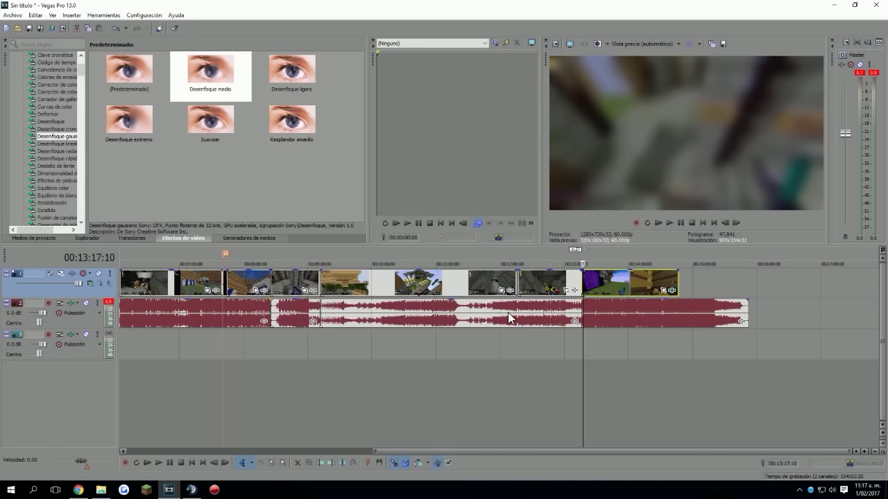
pyautogui.click(585, 287)
pyautogui.scroll(3, 584, 289)
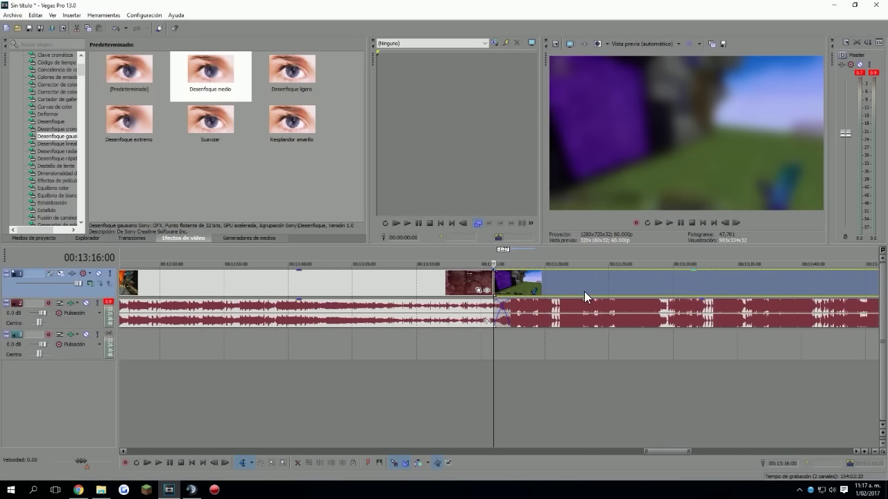
pyautogui.scroll(2, 567, 258)
pyautogui.scroll(-3, 521, 306)
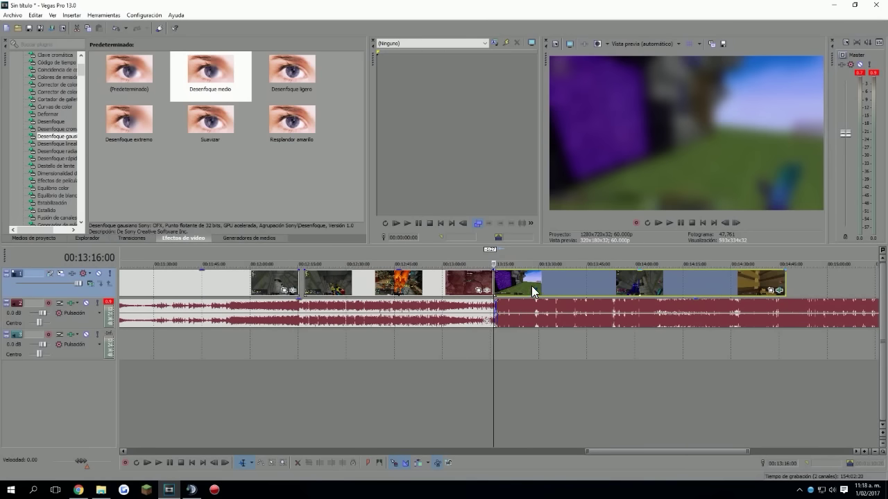
pyautogui.click(531, 286)
pyautogui.click(681, 283)
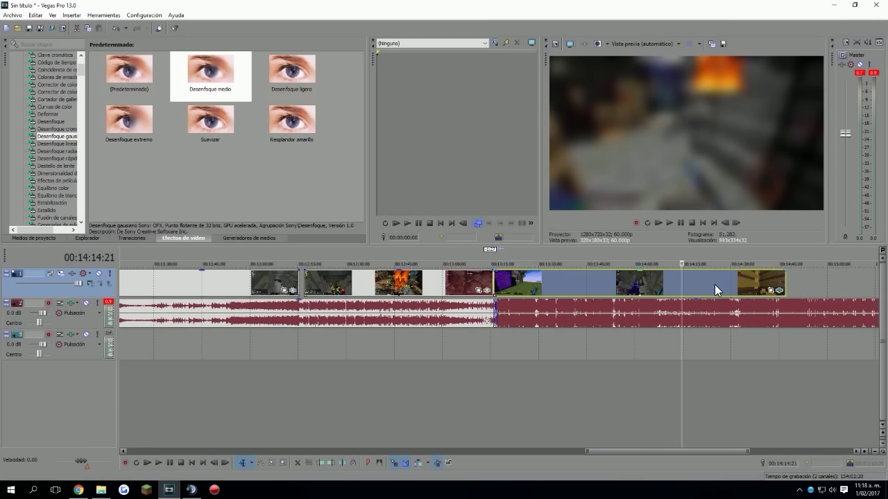
pyautogui.click(714, 284)
pyautogui.click(544, 278)
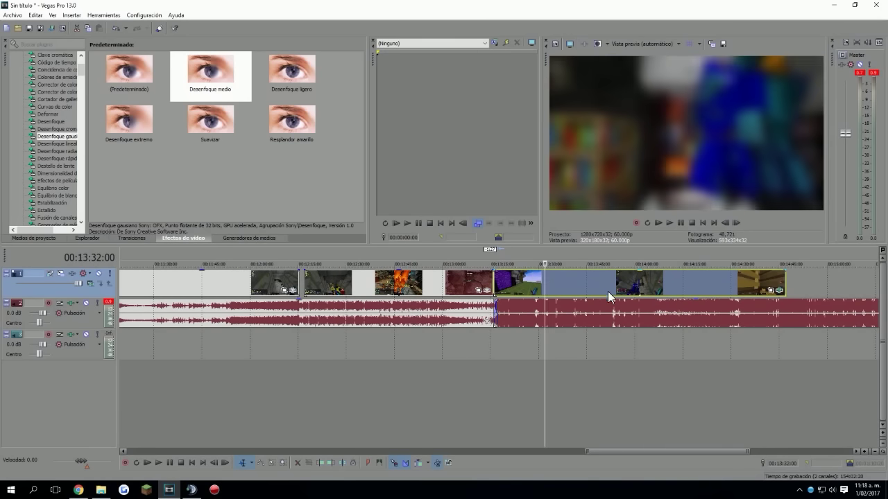
pyautogui.click(516, 283)
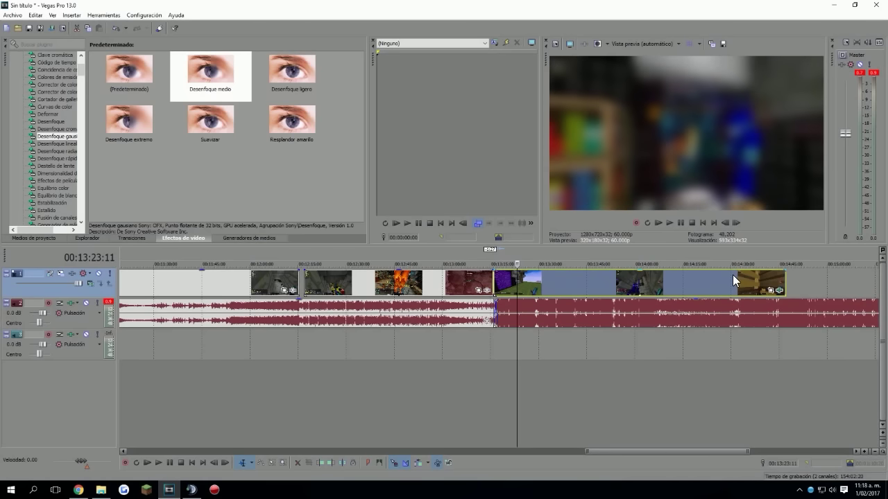
pyautogui.click(732, 275)
pyautogui.click(495, 281)
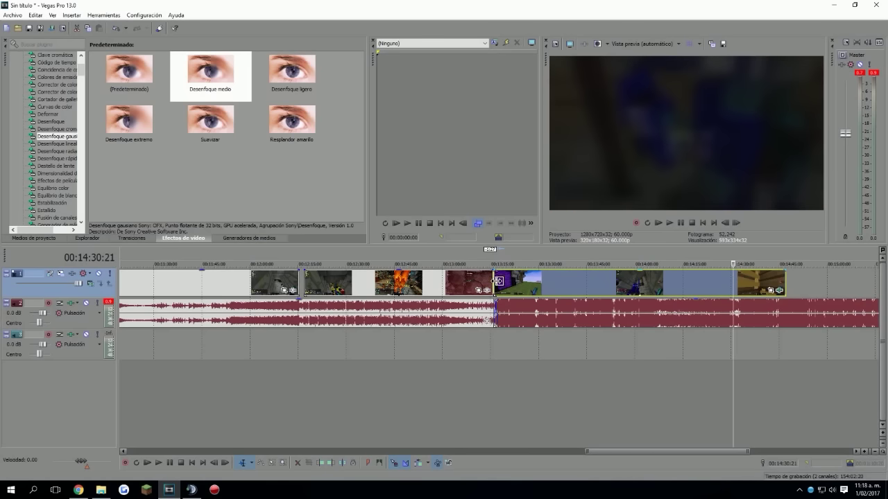
# Look over the whole montage timeline and inspect the last clip at 00:13:28:23 and at its start, 00:13:16:00.
pyautogui.scroll(-5, 480, 338)
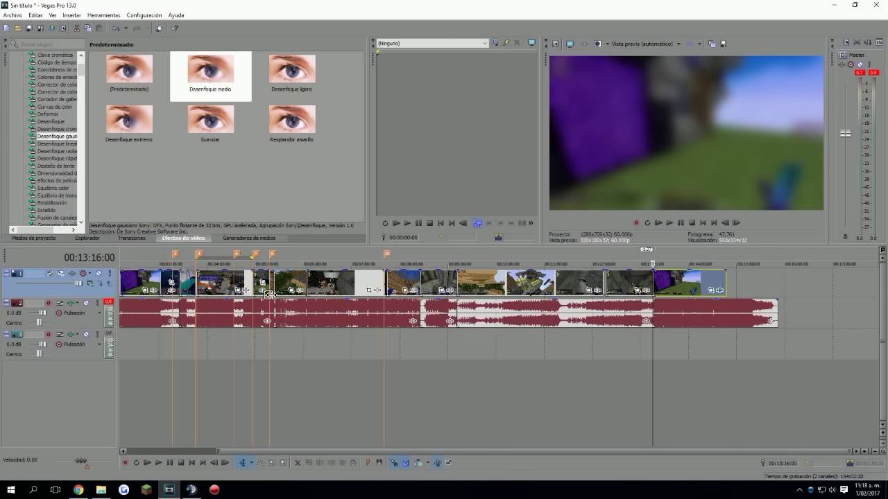
pyautogui.scroll(-2, 379, 359)
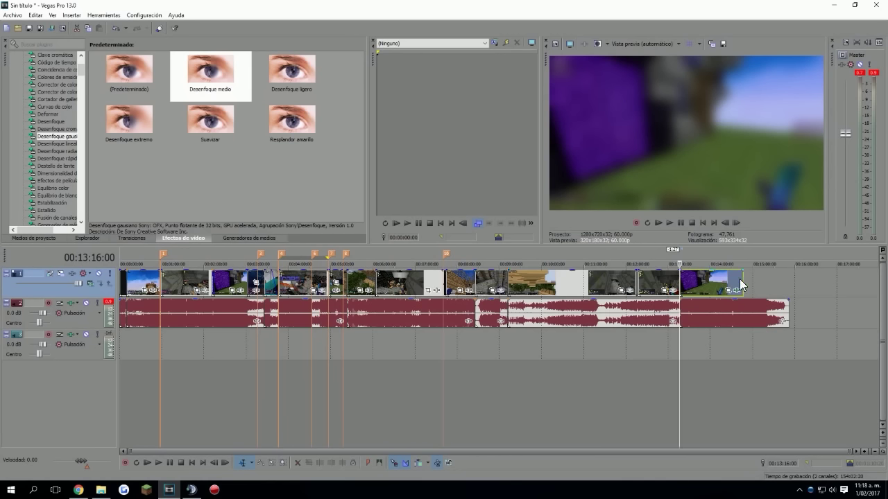
pyautogui.click(710, 280)
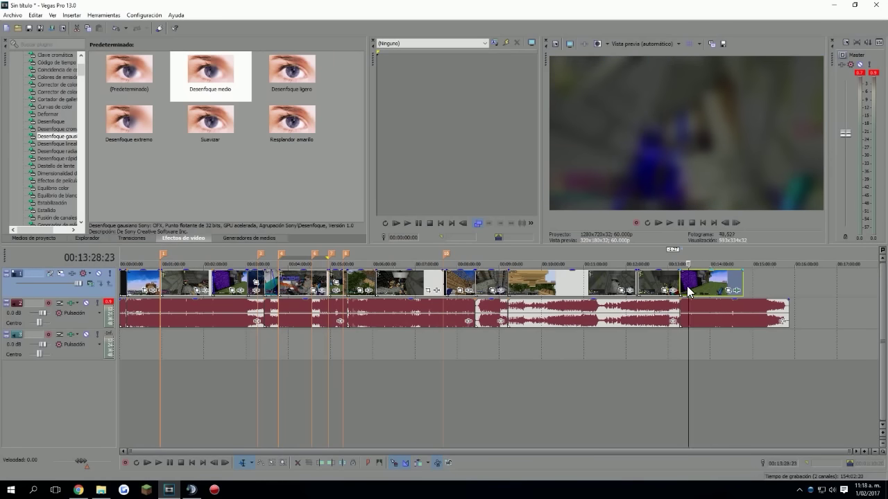
pyautogui.click(686, 285)
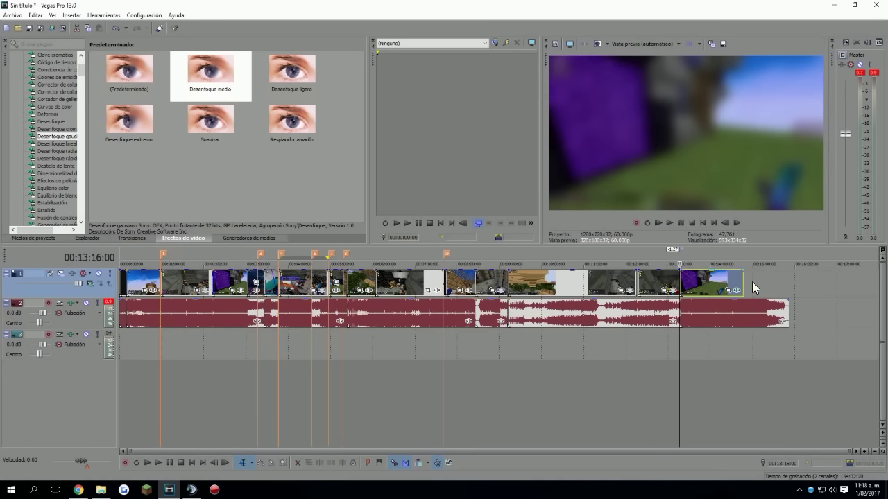
# Set the title over the blurred clip to "Gracias por ver!" at size 42 and shorten its event to about three seconds.
pyautogui.click(688, 287)
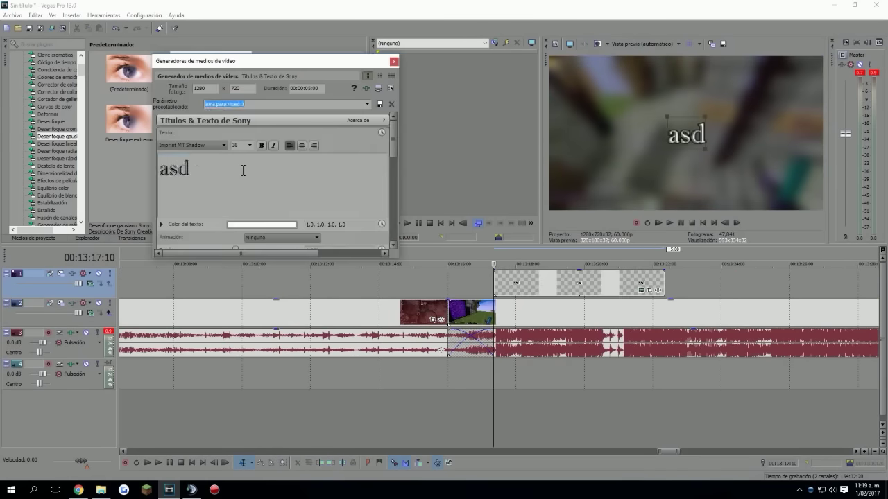
pyautogui.write('Gracias por ver!')
pyautogui.scroll(5, 216, 283)
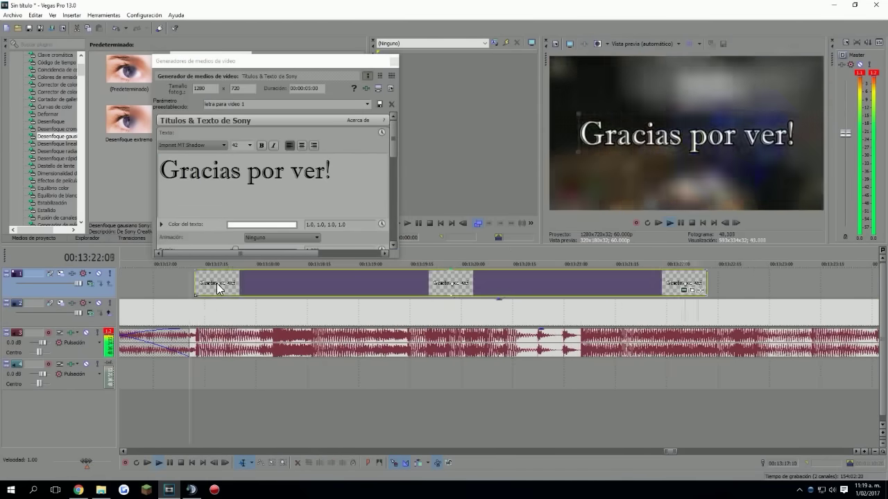
pyautogui.moveTo(654, 283); pyautogui.dragTo(413, 283)
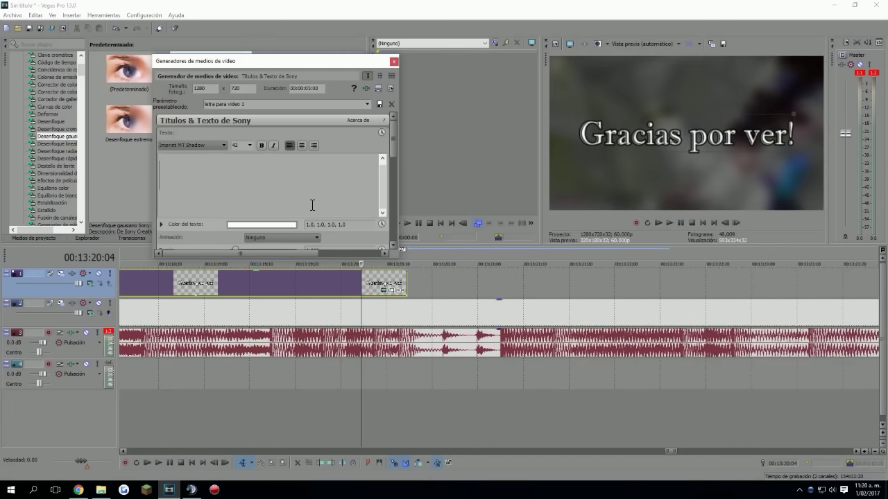
# Below the greeting, add a size 22 paragraph starting "Los ganadores del sorteo, tienen hasta el sábado" and ending "los espero en: us.ts3vps.ovh:9007".
pyautogui.click(275, 188)
pyautogui.press('Return')
pyautogui.write('Los ganadores del sorteo, itienen hasta el sábado para recoger sus premios, son 6 personas que f')
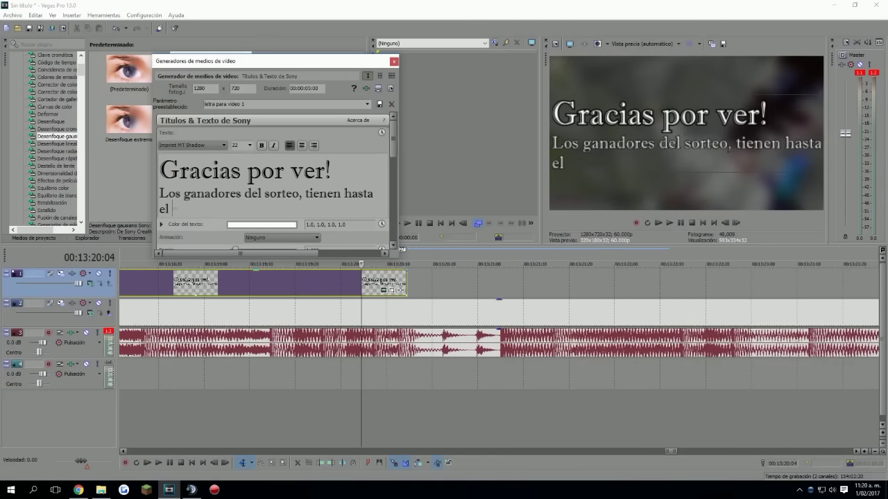
pyautogui.write('altan recogerlos, de no hacelro, serán resorteados junto con la Vip.D, los espero en: us.ts3vps.ovh:9007')
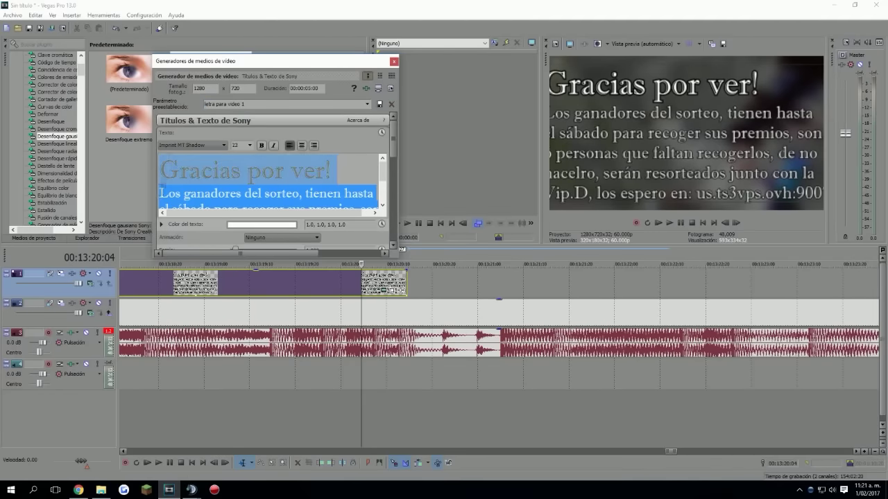
pyautogui.press('space')
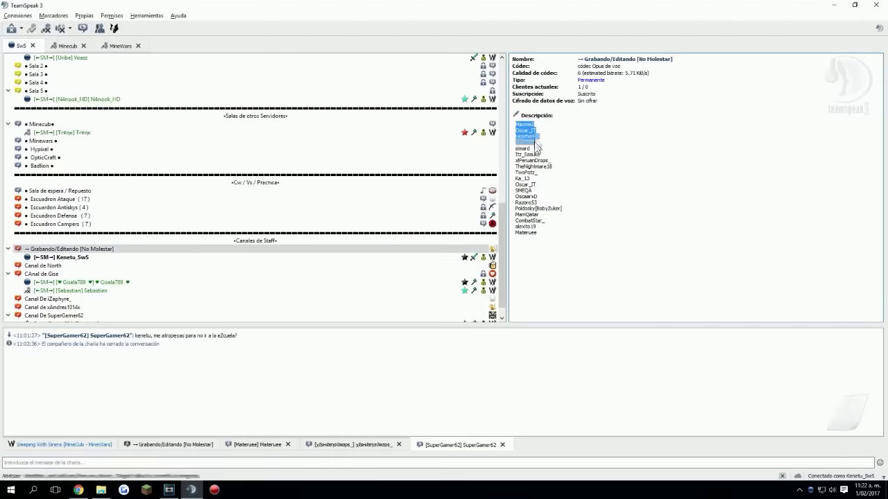
# In TeamSpeak 3, select the full list of player names in the Grabando/Editando channel's description.
pyautogui.moveTo(536, 146); pyautogui.dragTo(547, 233)
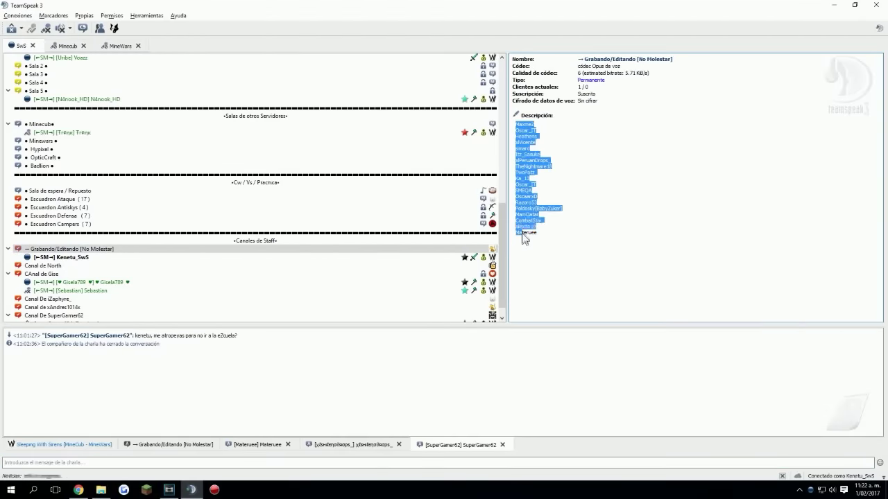
pyautogui.click(548, 233)
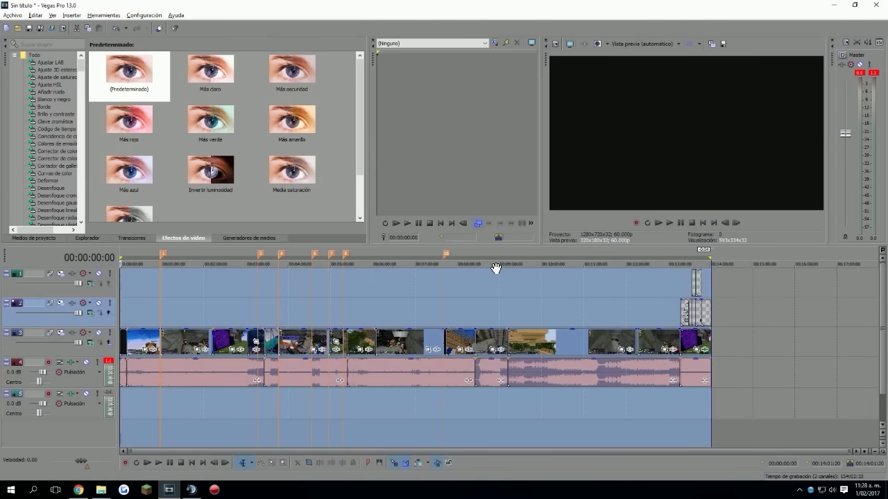
# Back in Vegas Pro, examine the closing titles with the player names at 00:13:38:12 and the thank-you message at 00:13:20:20.
pyautogui.click(693, 281)
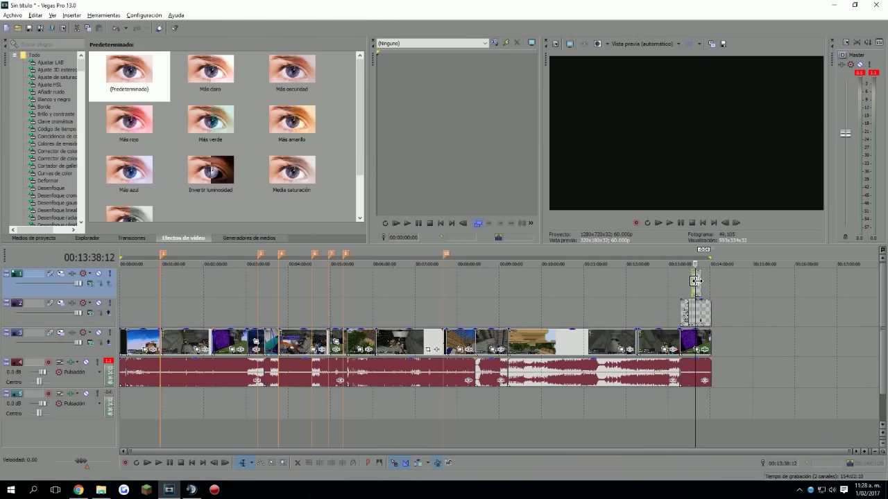
pyautogui.scroll(5, 657, 327)
pyautogui.scroll(3, 460, 320)
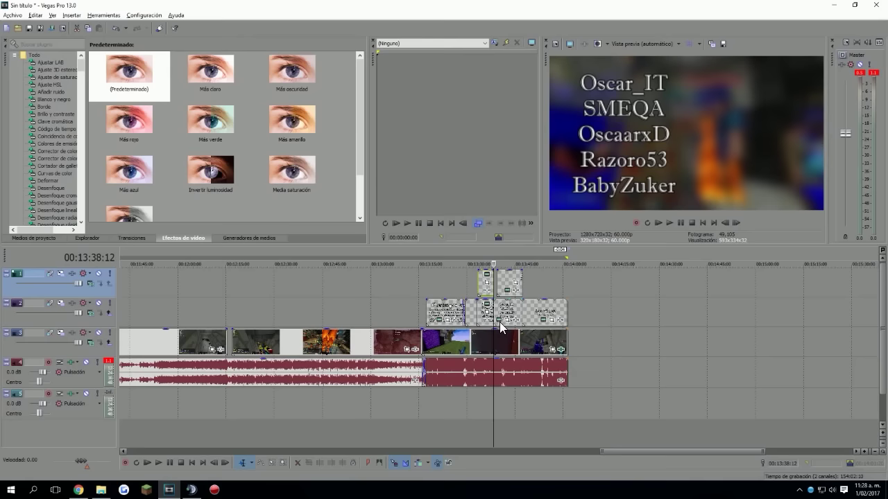
pyautogui.click(380, 311)
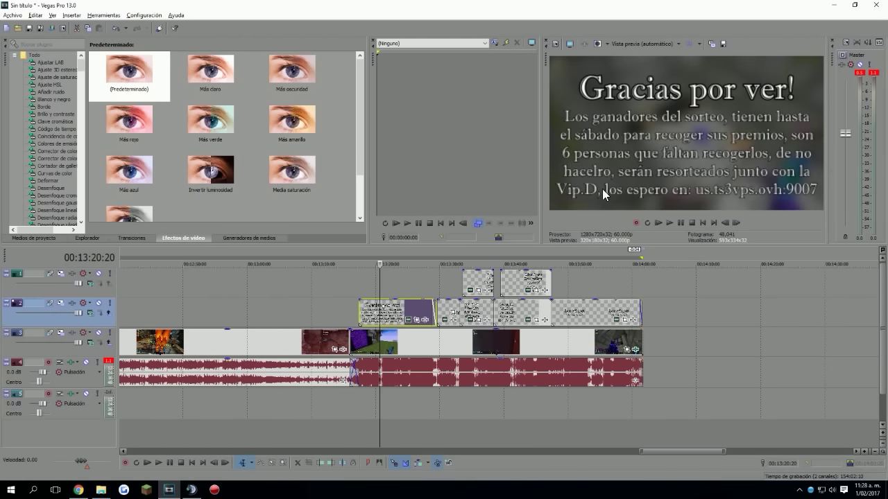
pyautogui.scroll(-8, 376, 363)
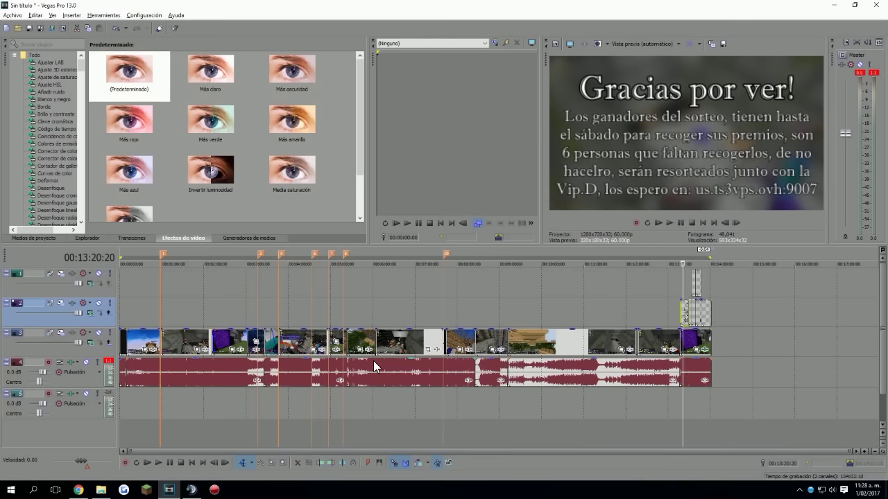
pyautogui.click(155, 340)
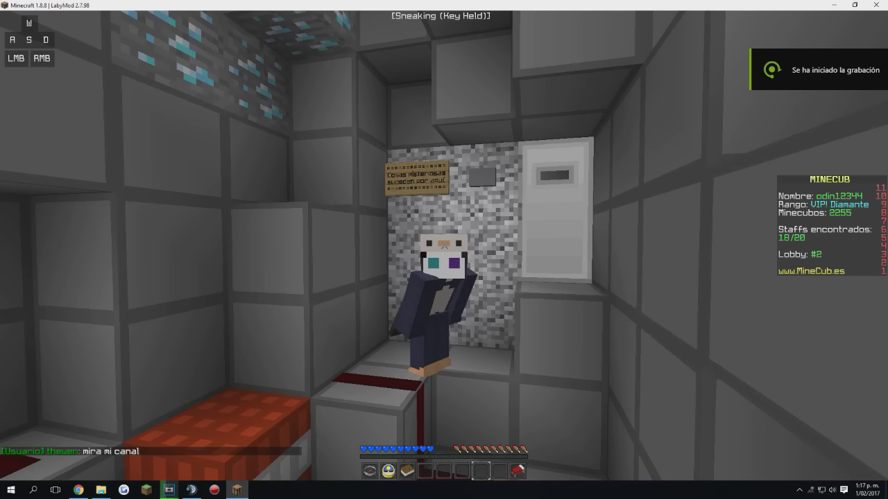
pyautogui.press('w')
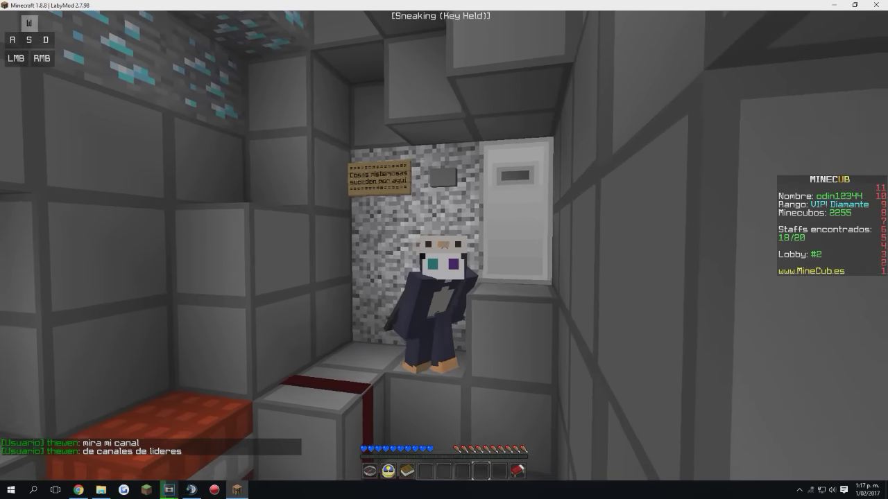
pyautogui.press('a')
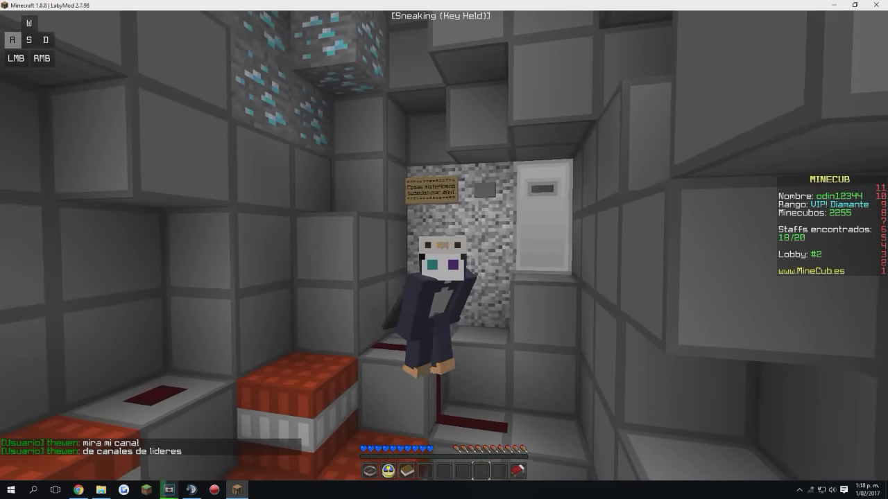
pyautogui.press('d')
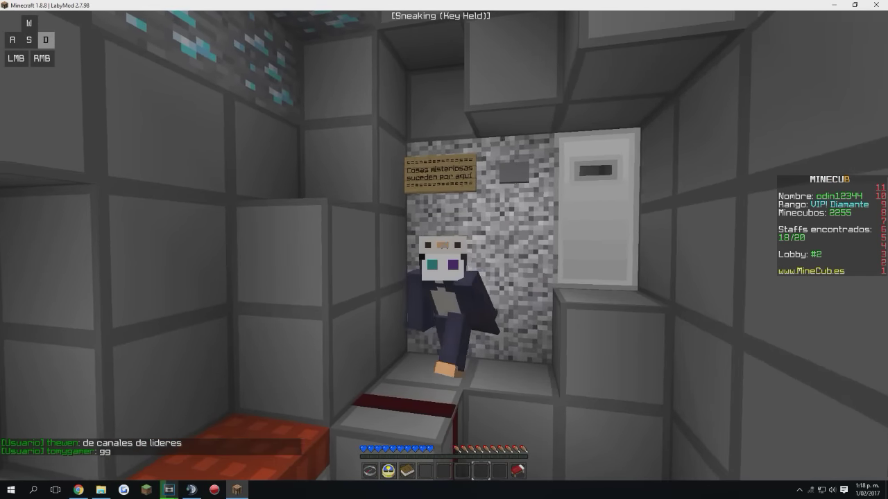
pyautogui.press('a')
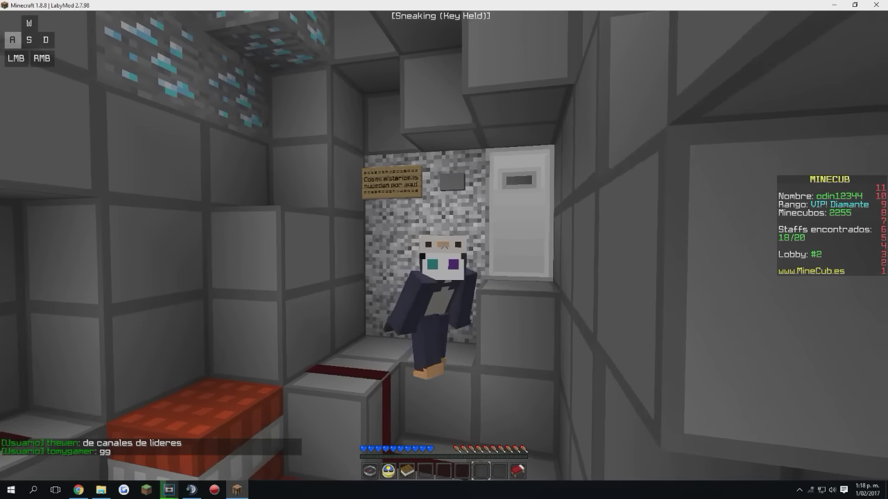